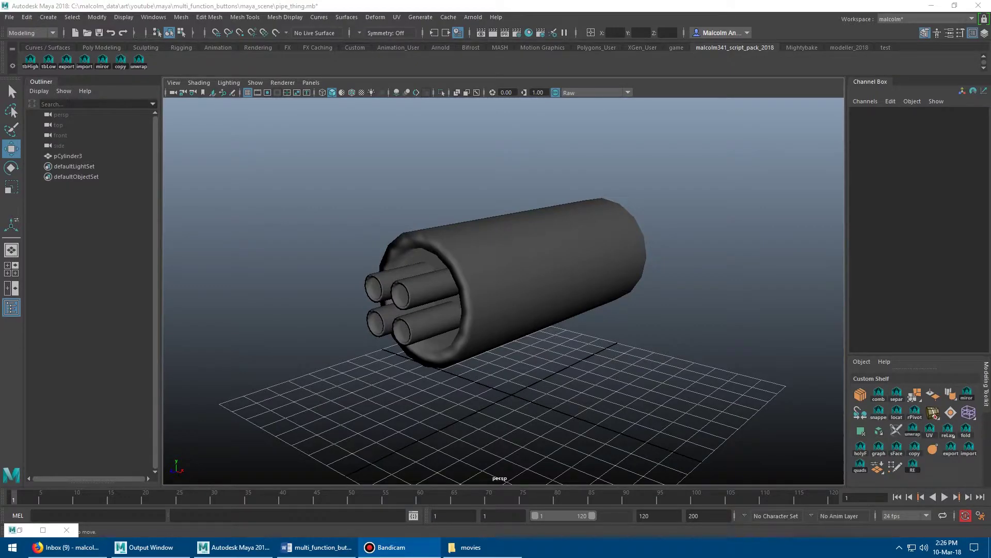
- Hide the pipe model and turn on the display of the shelf tabs
key(ctrl+h)
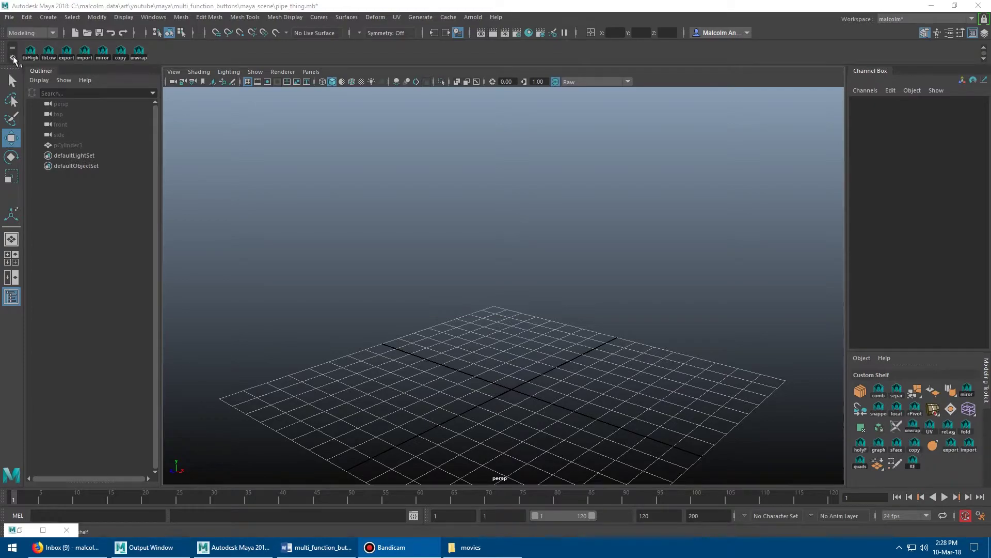
click(13, 57)
click(32, 63)
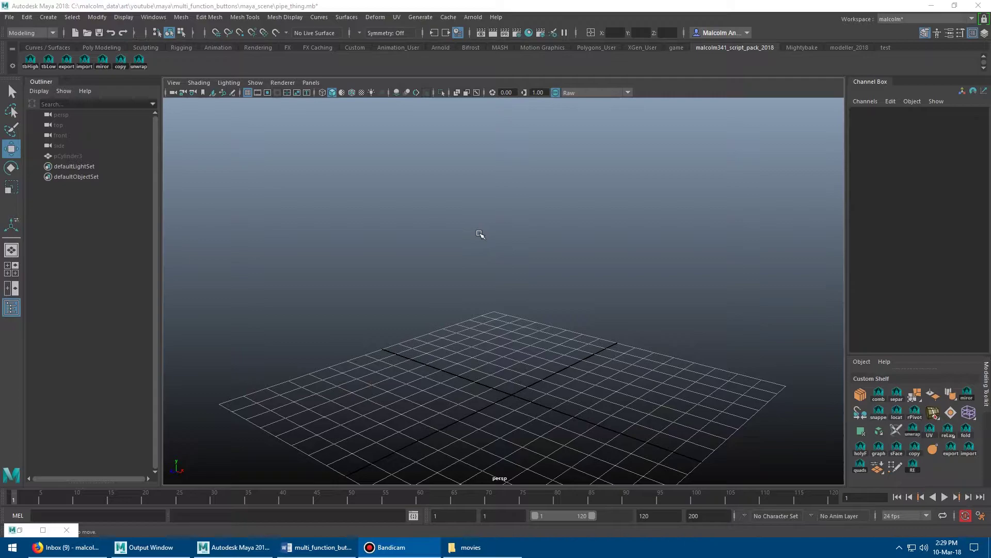
- Create a new shelf named youtube_tutorial
click(12, 66)
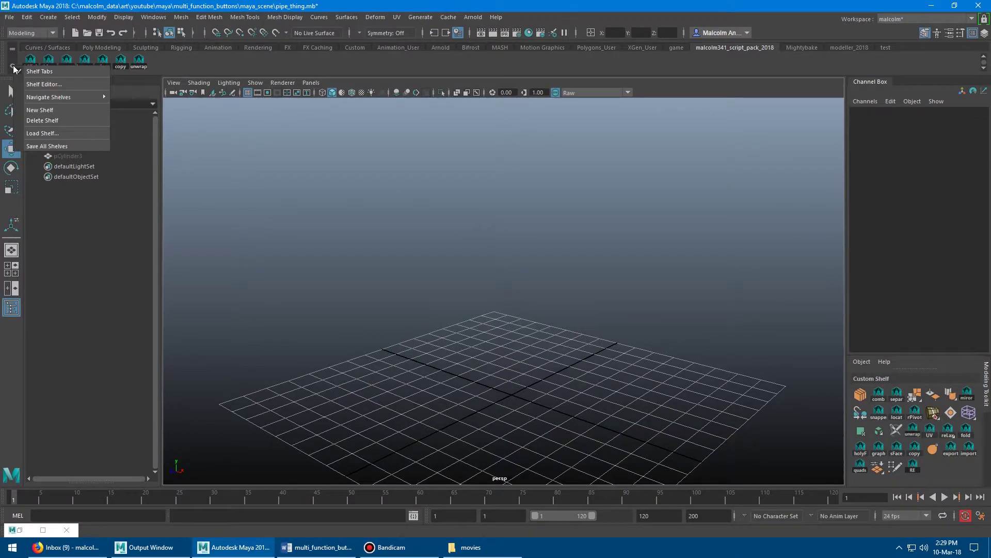
click(59, 111)
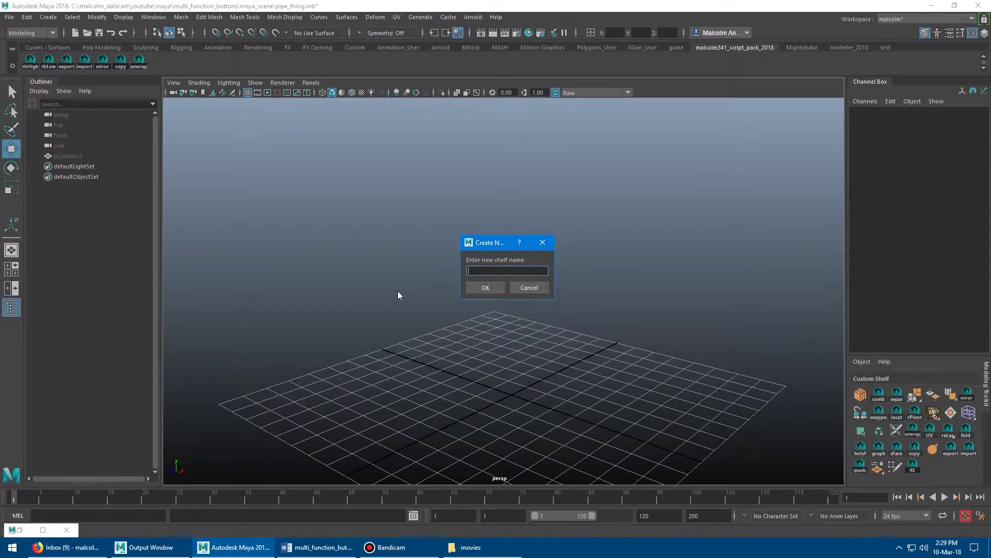
text(youtube_tutorial)
key(Return)
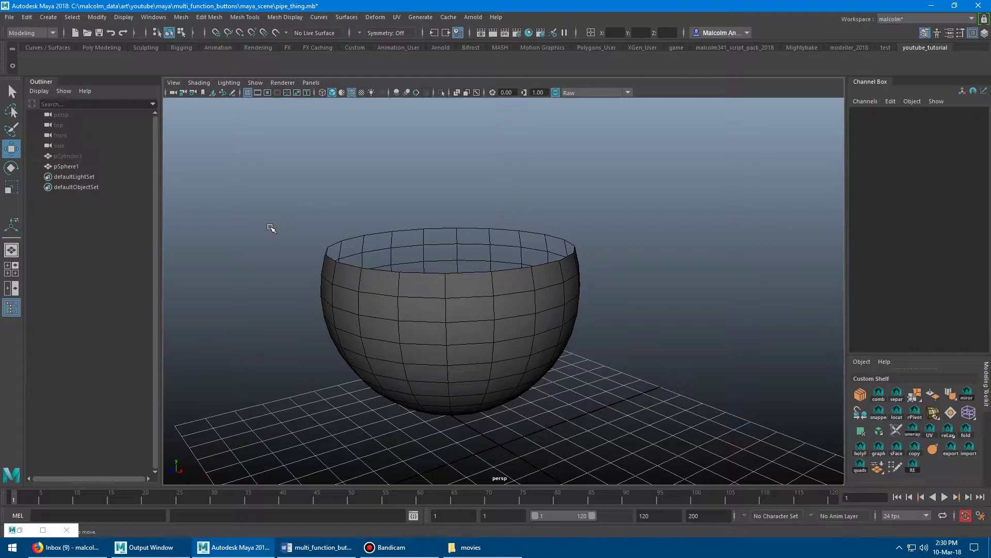
- Add the Fill Hole command to the youtube_tutorial shelf as a button
alt+drag(264, 182, 264, 182)
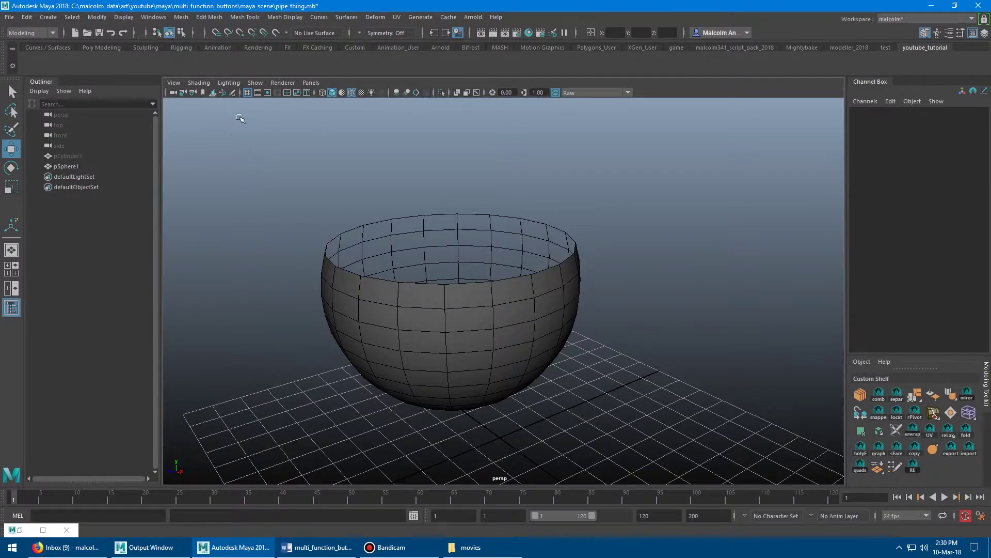
alt+drag(380, 186, 398, 227)
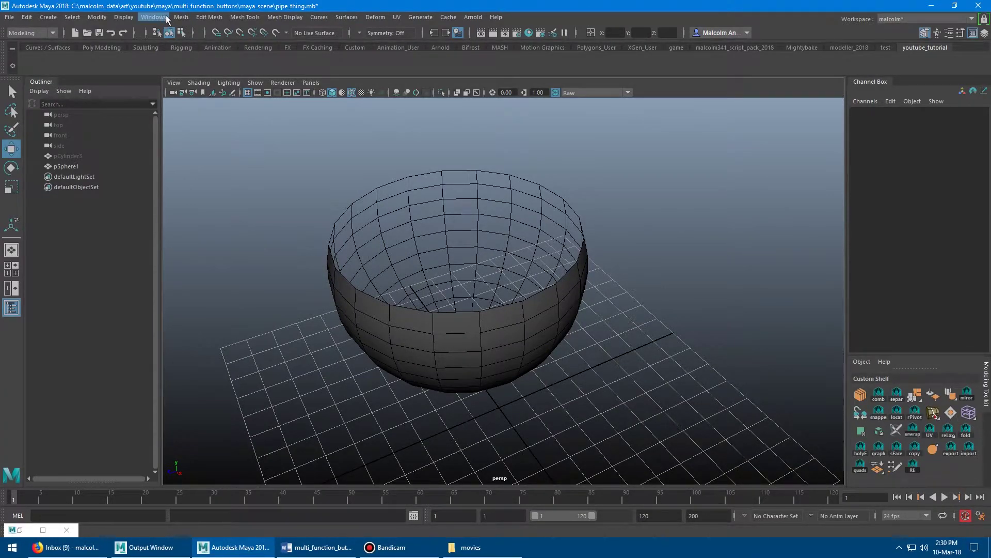
click(185, 18)
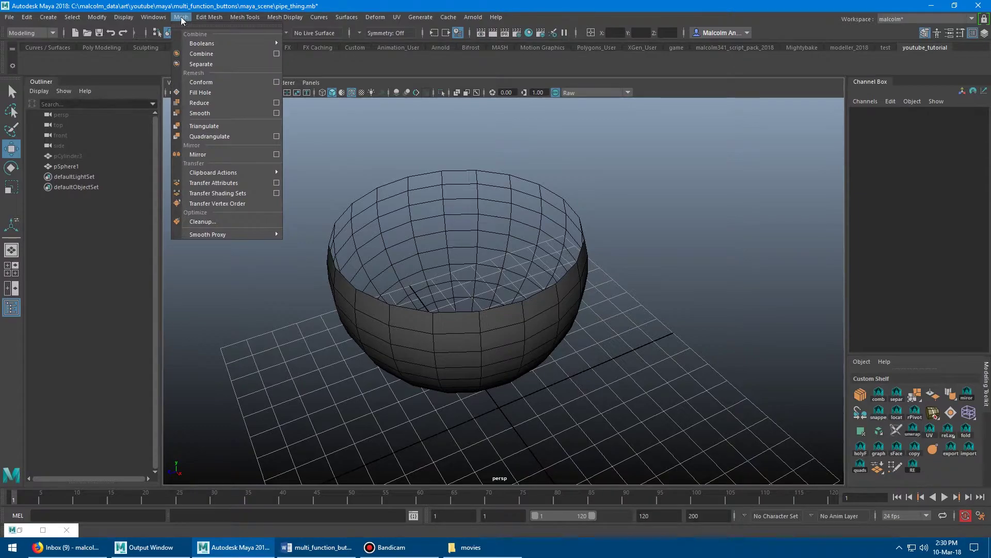
ctrl+shift+click(221, 92)
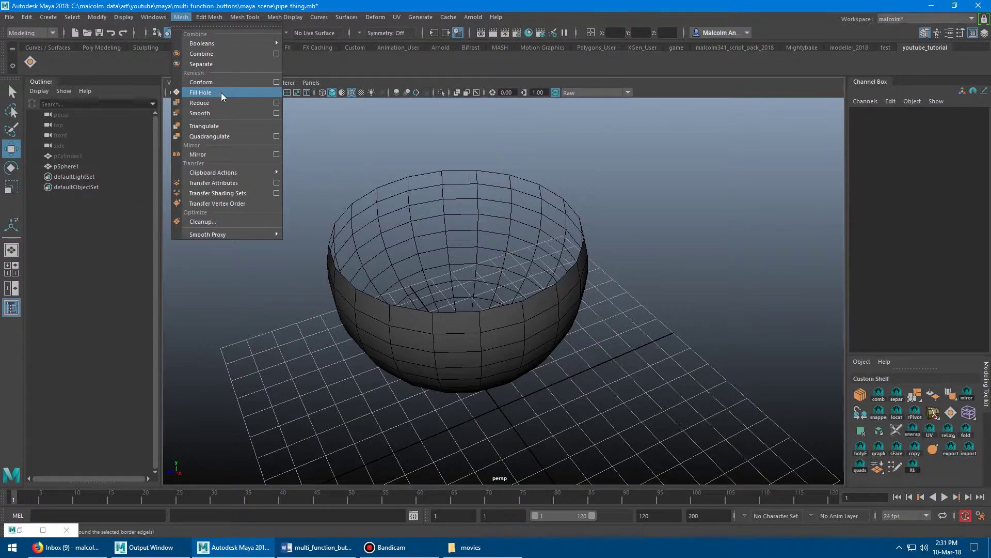
click(356, 144)
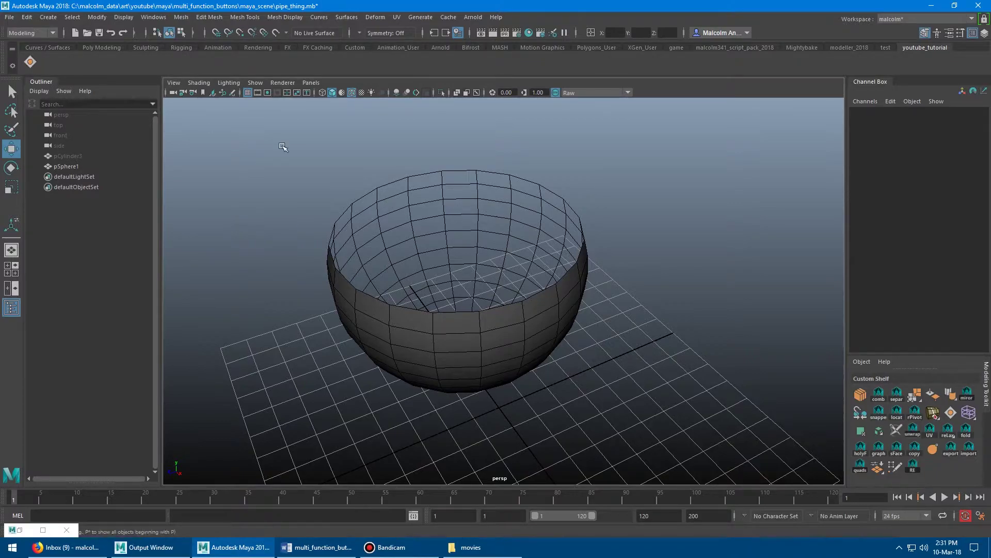
- Select the border edge loop around the half sphere's open top and fill it with the Fill Hole shelf command
alt+drag(320, 157, 381, 195)
right_drag(380, 196, 398, 184)
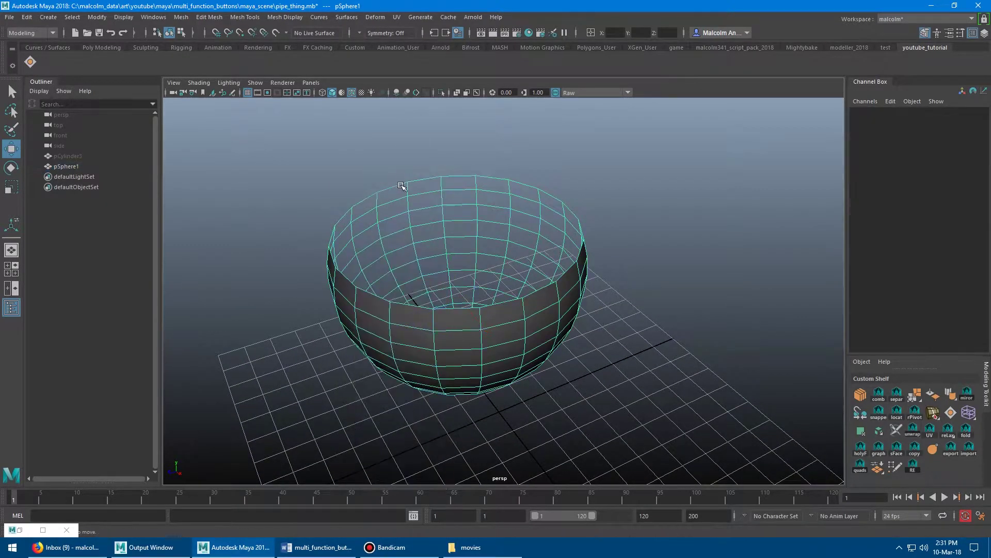
double_click(398, 182)
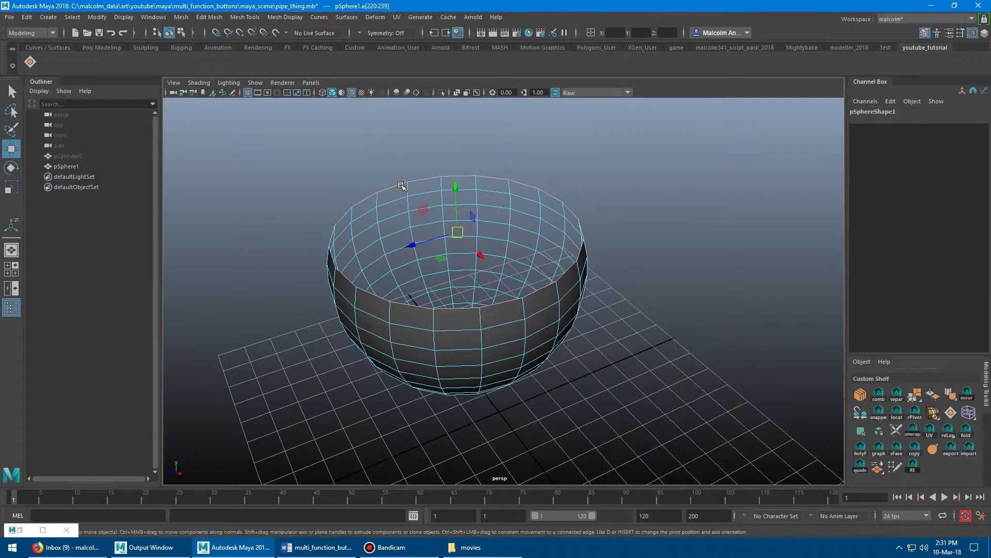
click(30, 62)
- Select the cap face covering the half sphere and delete it
alt+drag(379, 170, 394, 170)
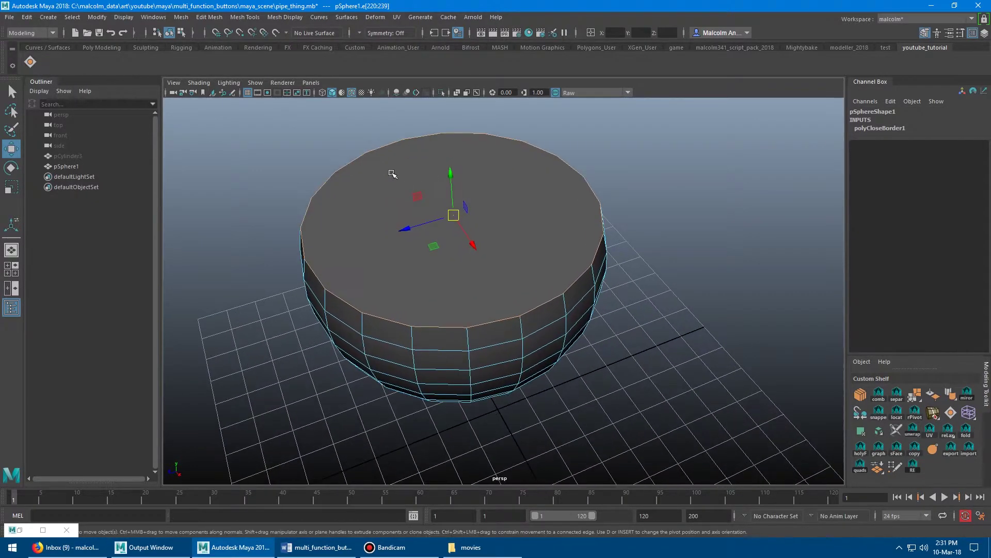
right_drag(386, 190, 421, 171)
click(420, 173)
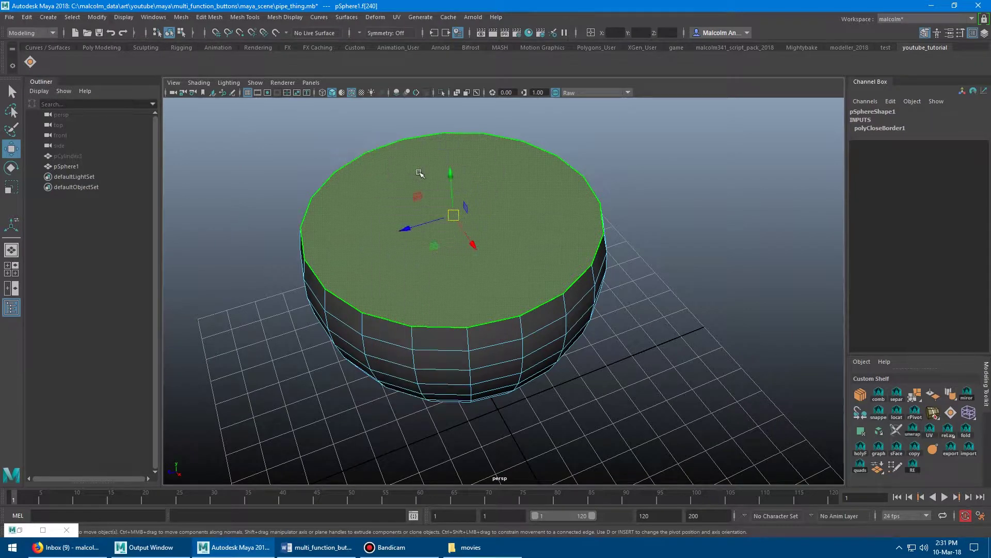
key(Delete)
- Reselect the half sphere's border edge loop, fill the hole from the shelf, and return to object mode with nothing selected
right_drag(368, 188, 368, 159)
double_click(328, 162)
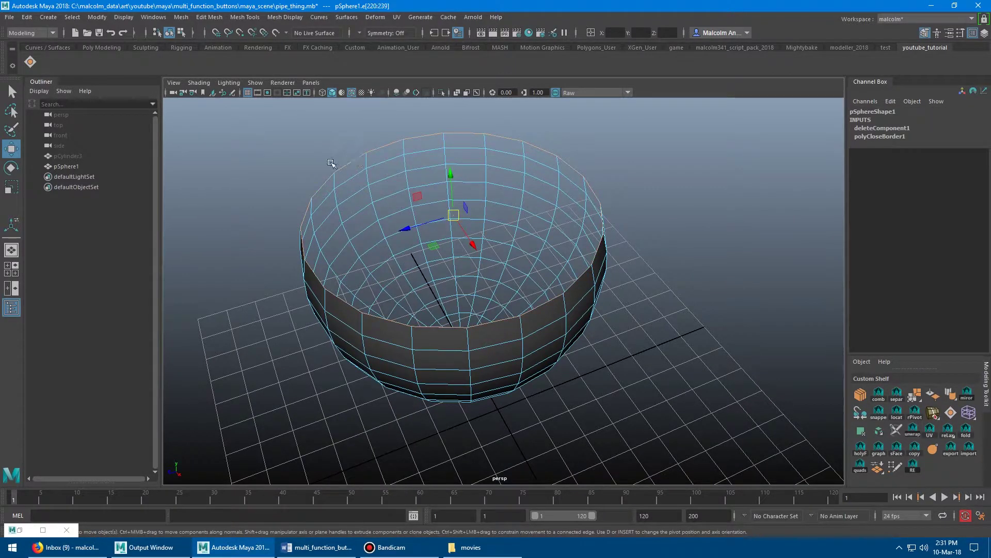
click(31, 63)
key(F8)
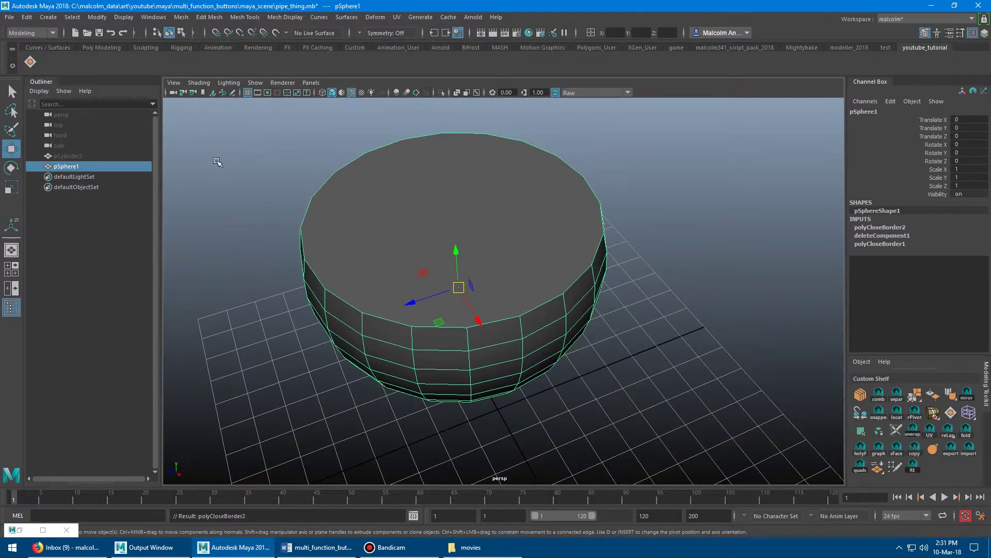
click(236, 215)
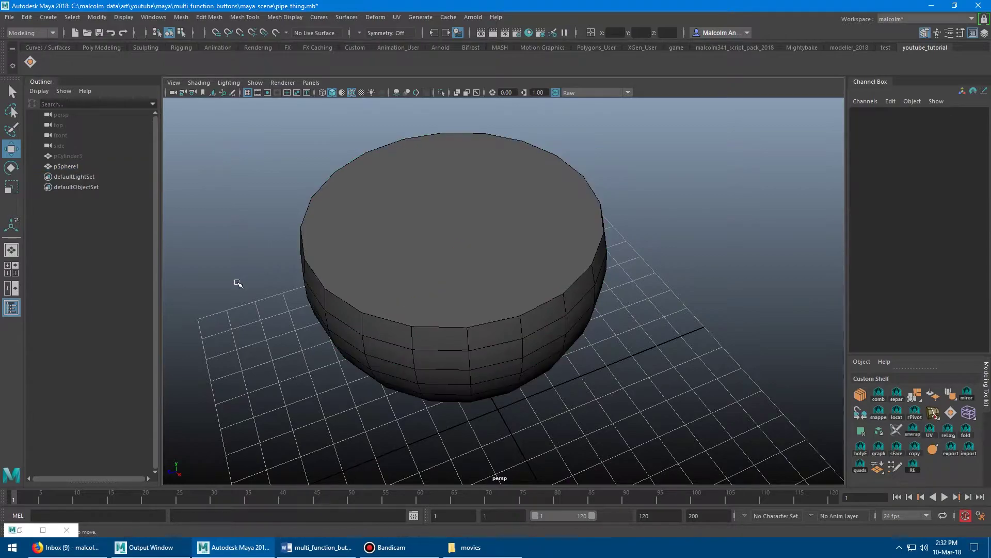
- Add the Harden Edge command to the youtube_tutorial shelf next to Fill Hole
click(285, 17)
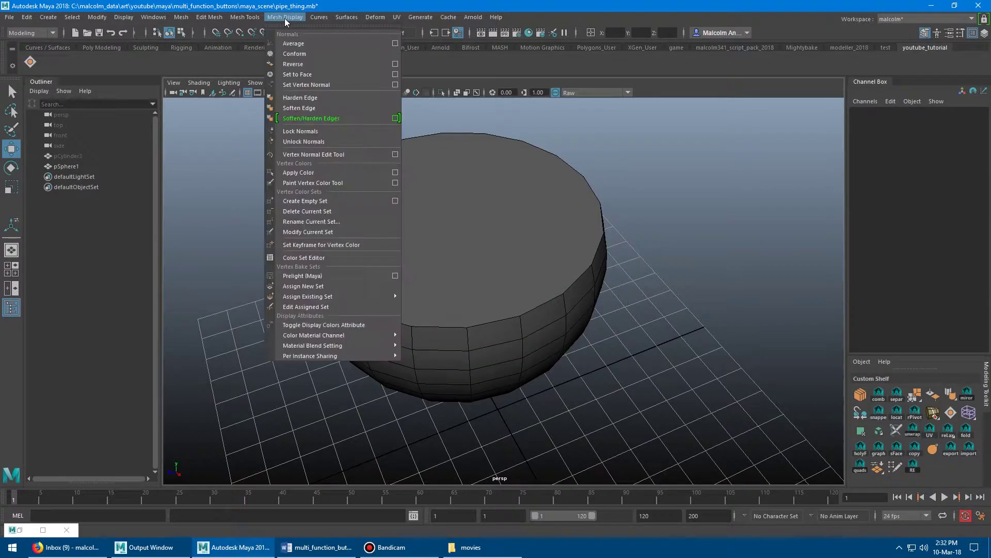
ctrl+shift+click(330, 98)
click(228, 157)
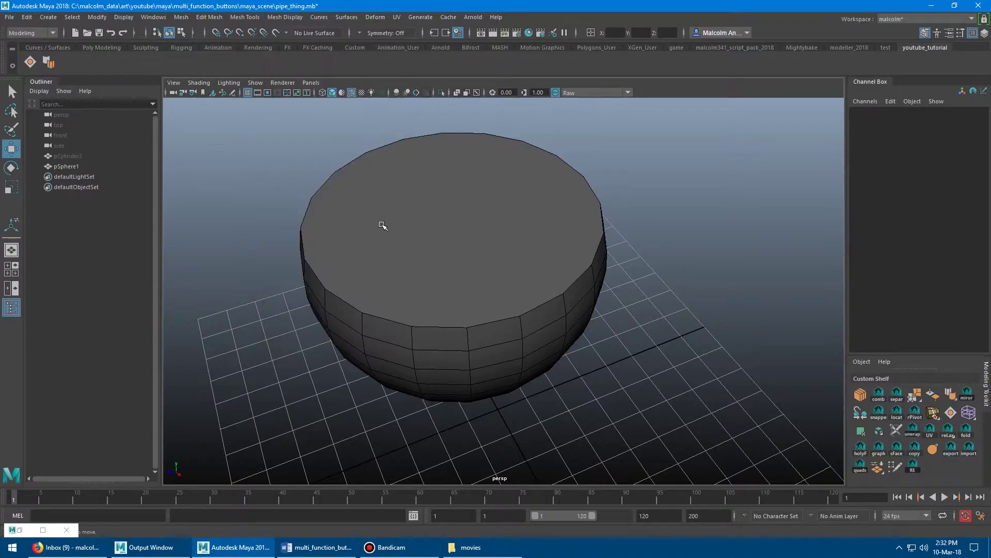
- Harden all edges of the capped half sphere with the Harden Edge shelf command and deselect it
click(383, 223)
alt+drag(383, 223, 325, 165)
click(49, 63)
click(292, 224)
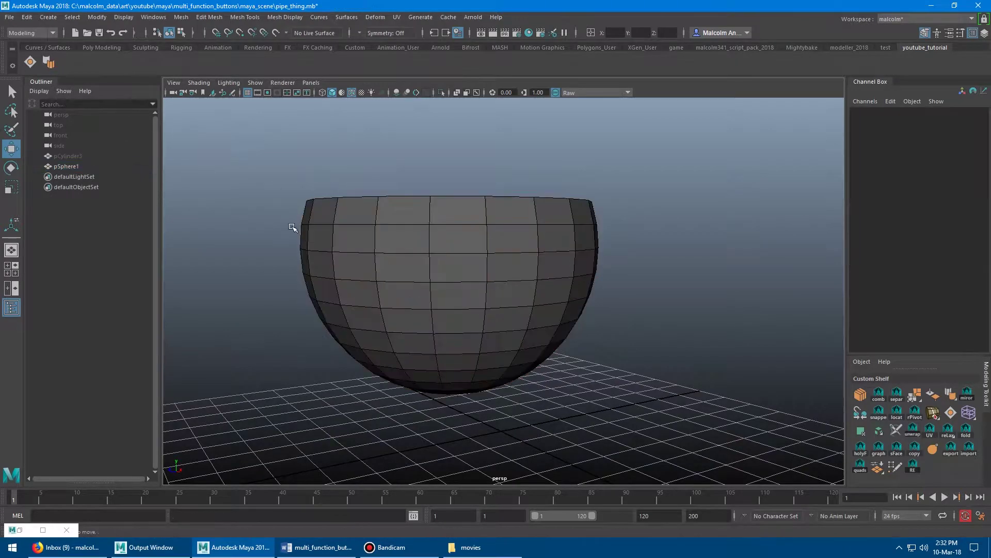
mouse_move(292, 224)
alt+mouse_down()
mouse_move(291, 210)
mouse_move(296, 232)
alt+mouse_up()
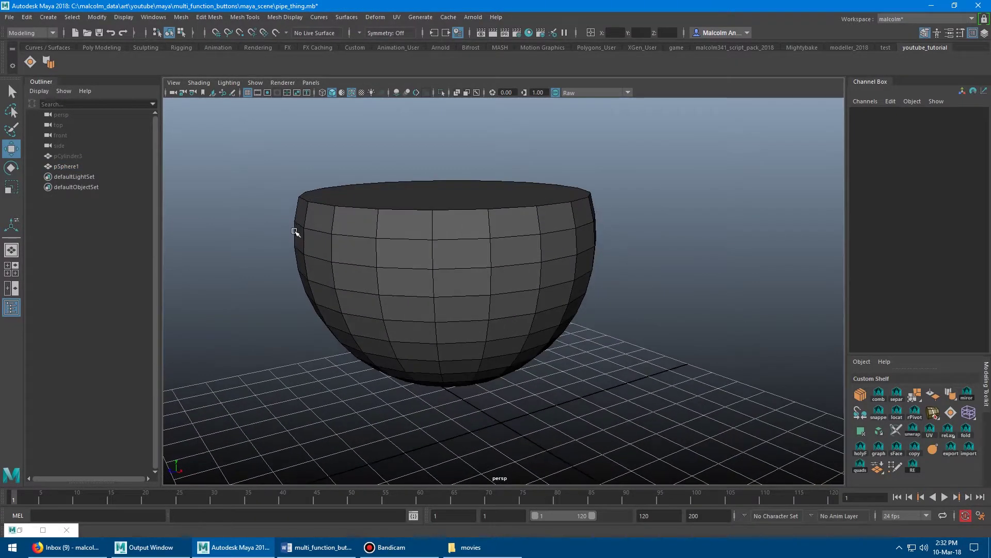
- Turn off wireframe on shaded in the perspective view to check the half sphere's faceted shading
click(352, 93)
mouse_move(331, 189)
alt+mouse_down()
mouse_move(338, 161)
mouse_move(409, 166)
mouse_move(328, 181)
mouse_move(305, 204)
mouse_move(283, 203)
alt+mouse_up()
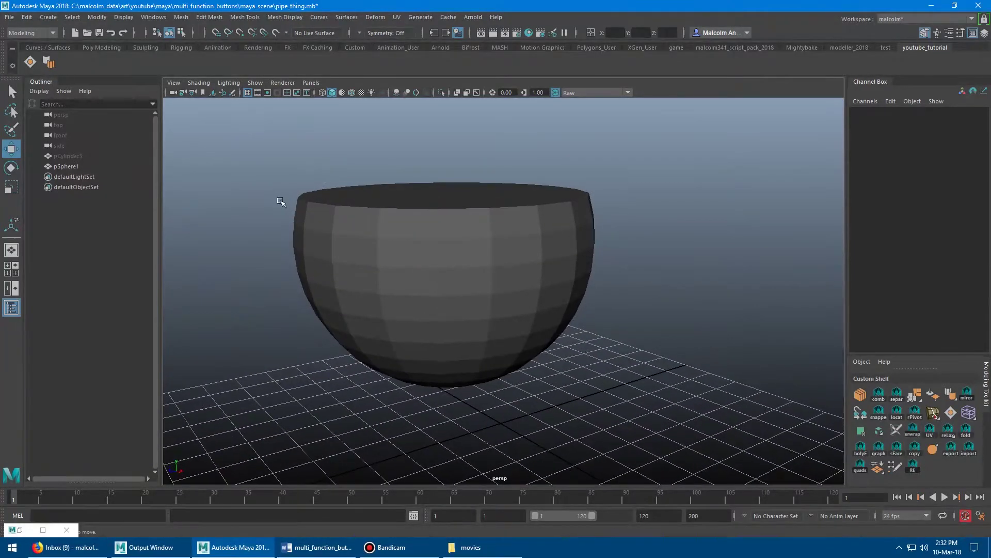
alt+drag(336, 267, 365, 219)
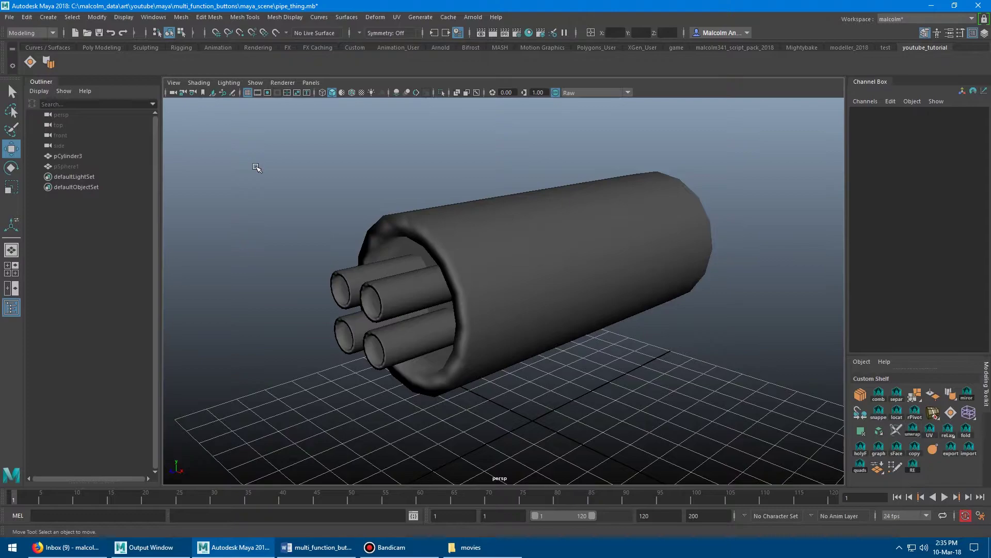
- Detach the Mesh Display commands into a floating window and place it beside the pipe model
click(285, 17)
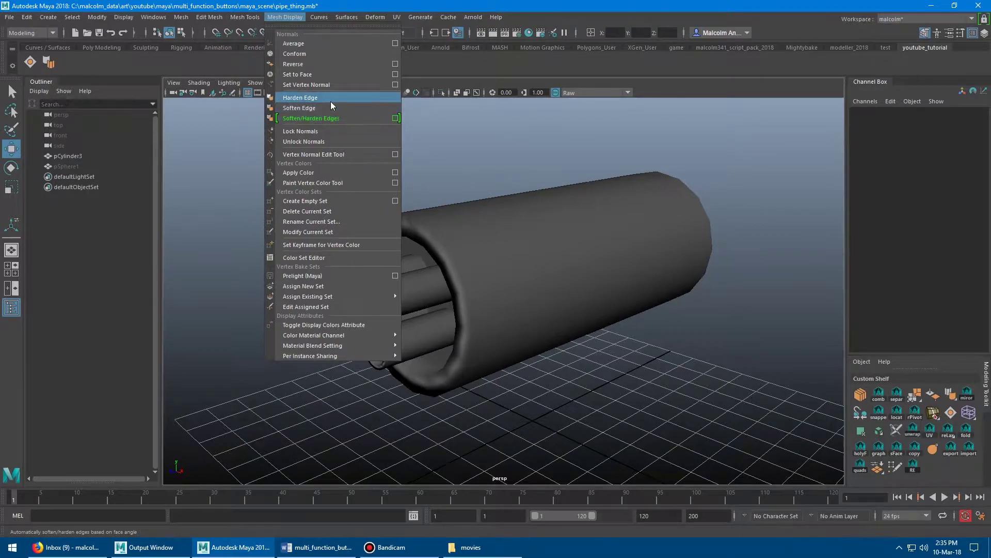
click(317, 26)
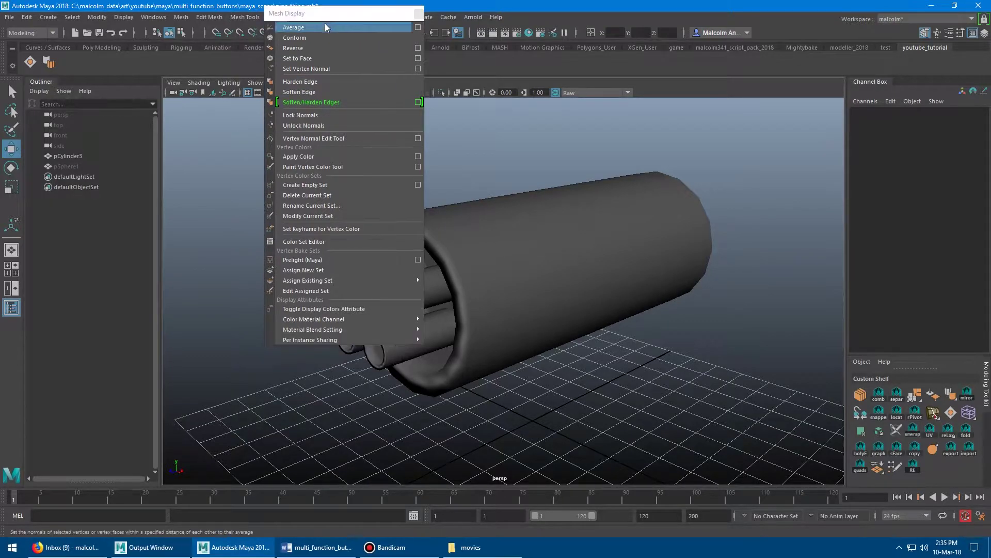
drag(321, 16, 237, 132)
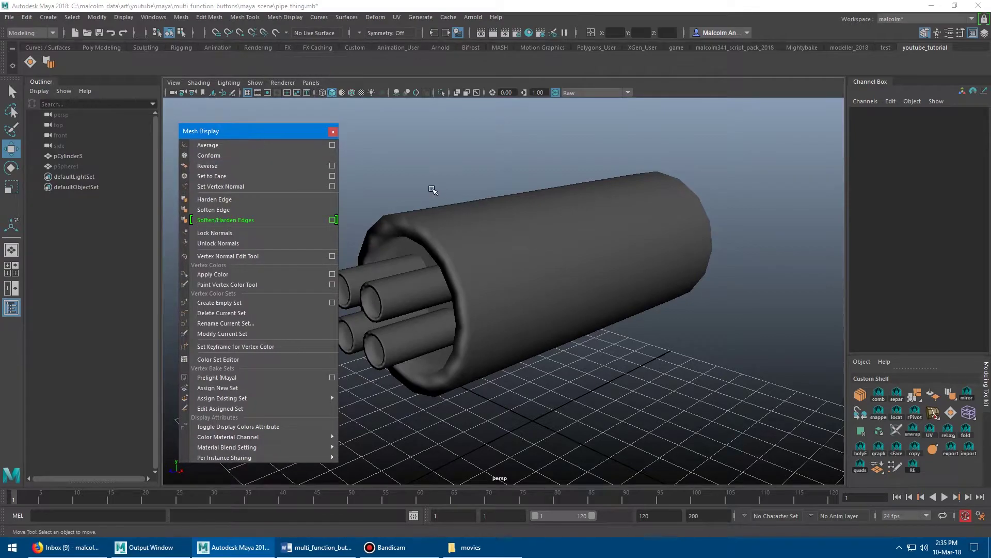
- Select the pipe model and apply Harden Edge to all its edges
alt+drag(431, 188, 493, 181)
click(532, 203)
click(462, 156)
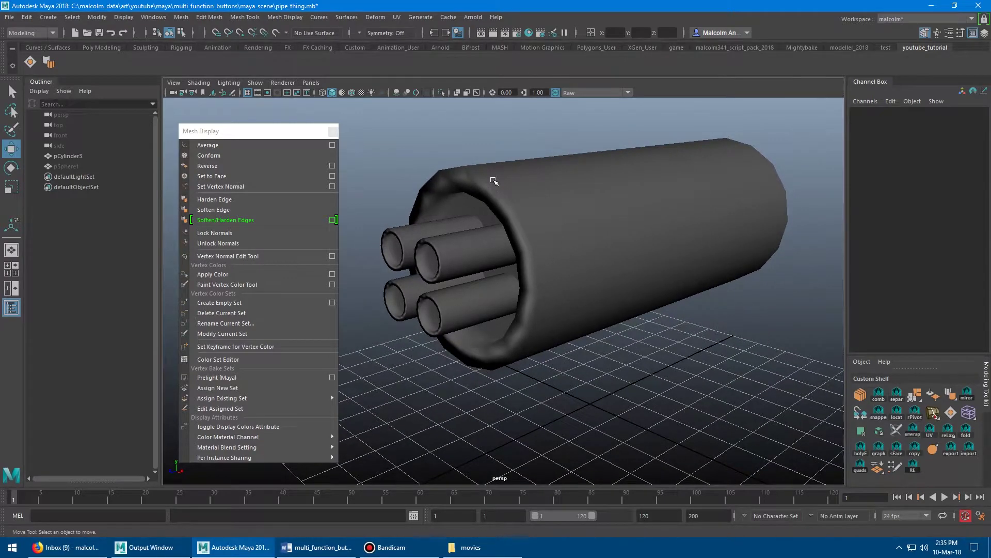
click(493, 181)
click(215, 199)
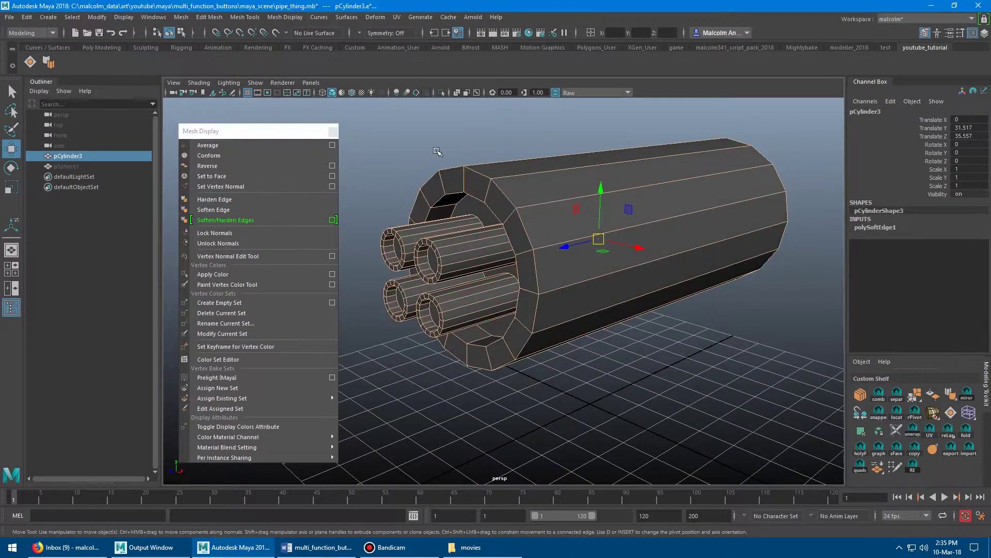
- Apply Soften Edge to the whole pipe model and deselect it
alt+drag(438, 151, 519, 195)
click(231, 210)
click(482, 177)
- Select the pipe model, open the Soften/Harden Edges options, and reset them to their default settings
click(519, 197)
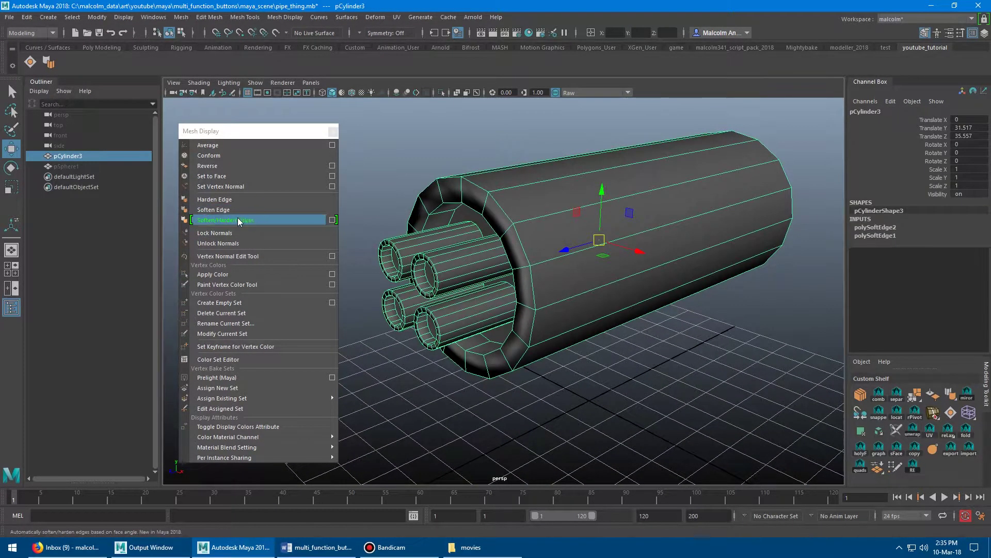
click(332, 220)
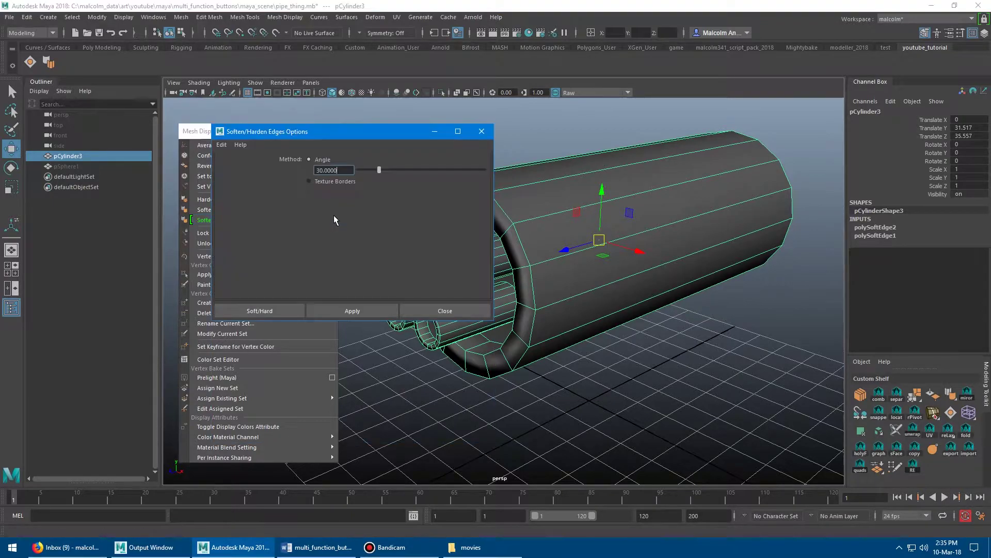
drag(353, 133, 443, 150)
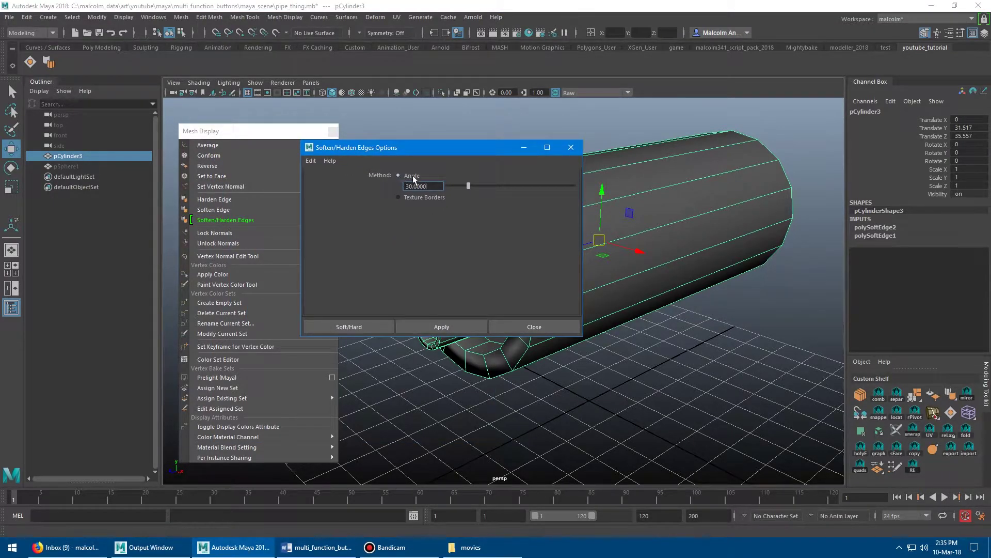
click(310, 161)
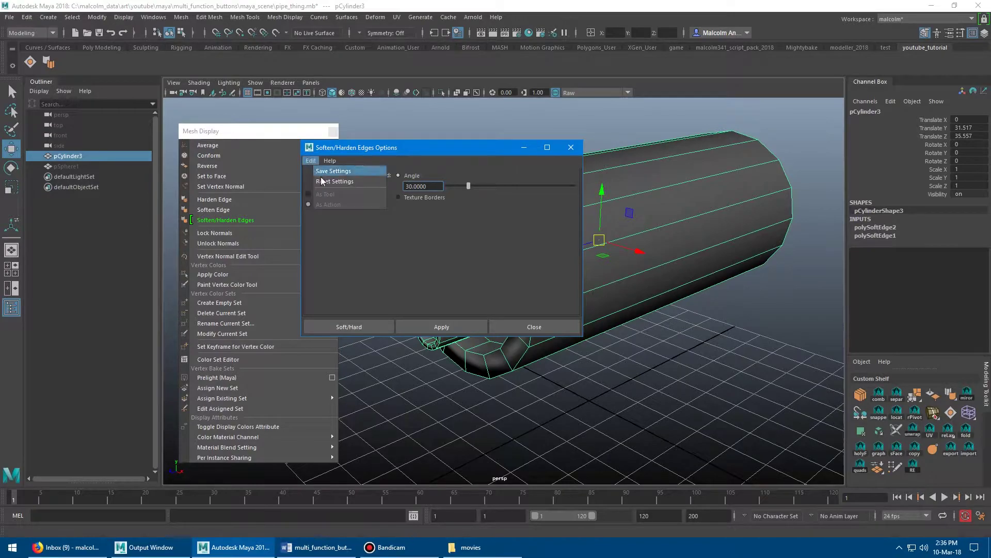
click(322, 181)
- Apply Soften/Harden Edges with a 30-degree angle to the pipe model and deselect it
drag(415, 150, 660, 272)
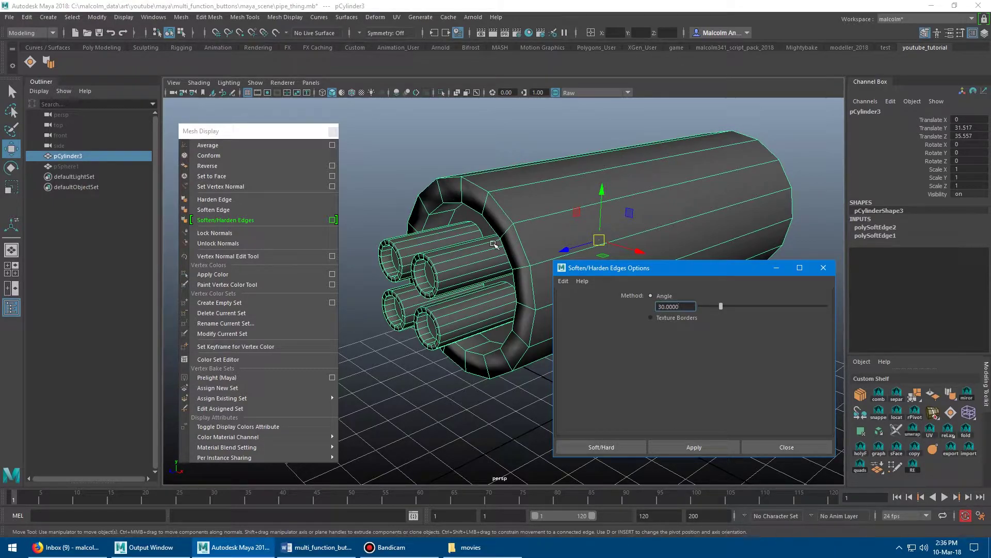
click(619, 446)
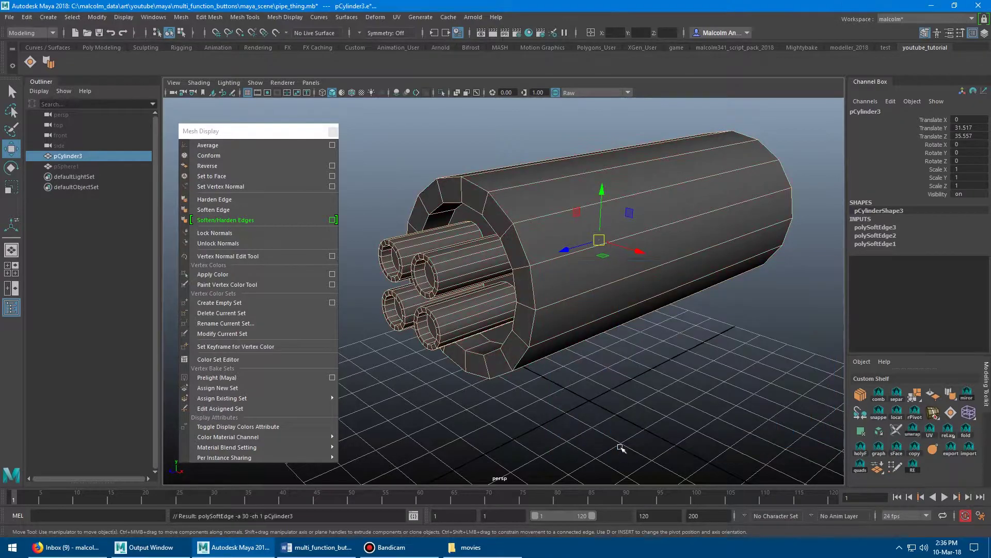
right_click(505, 217)
click(611, 382)
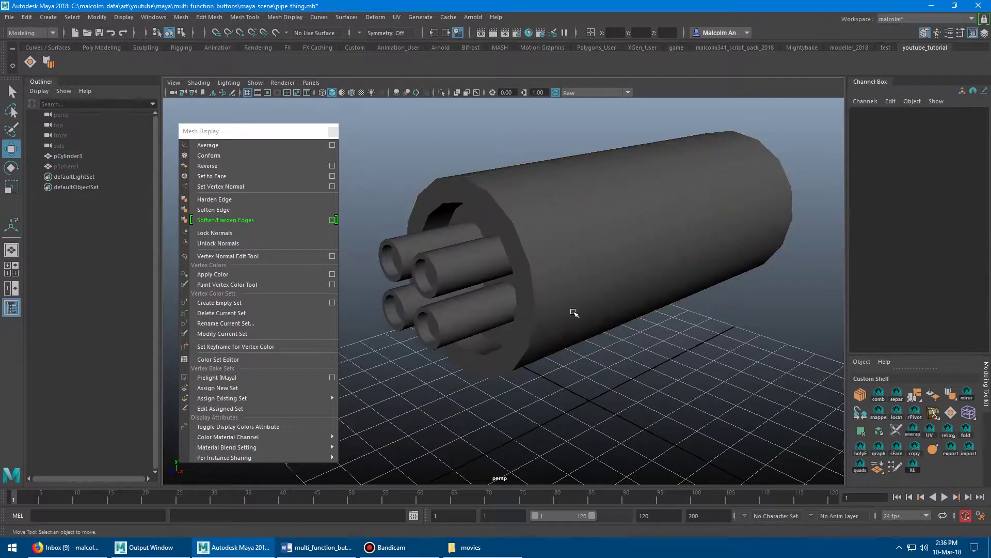
alt+drag(573, 312, 549, 168)
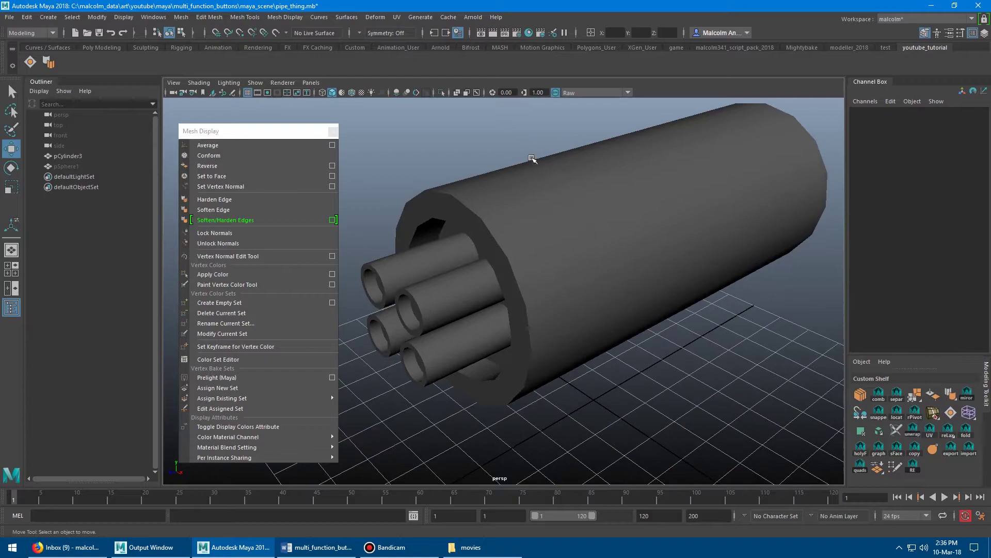
alt+drag(548, 293, 635, 269)
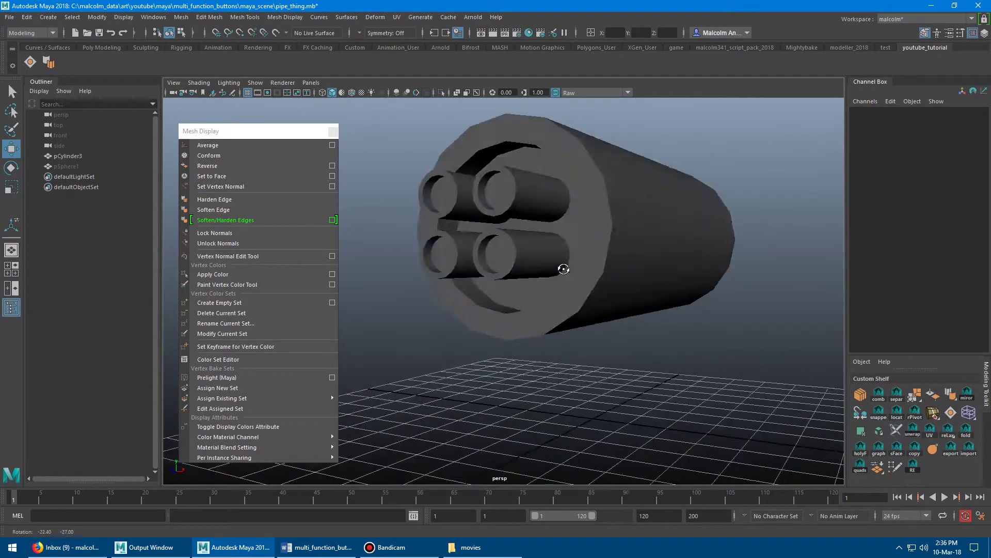
alt+drag(563, 269, 519, 204)
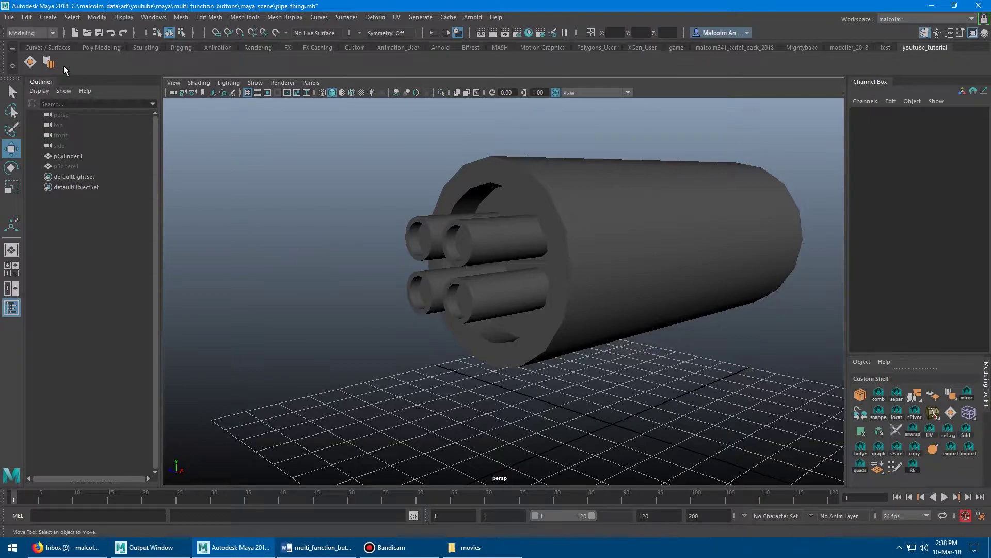
- Review the Harden Edge shelf button's command, double-click command and popup menu items in the Shelf Editor
right_click(48, 61)
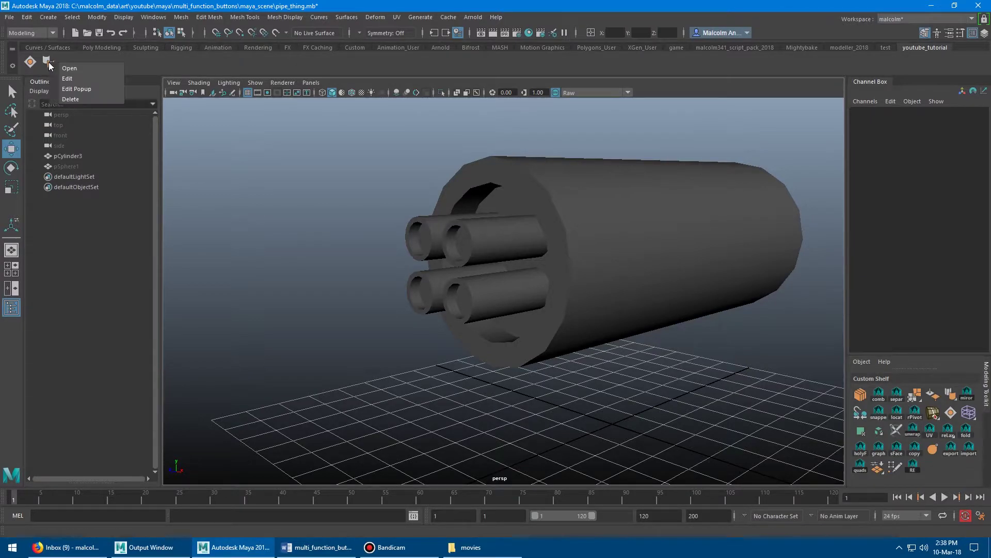
click(76, 79)
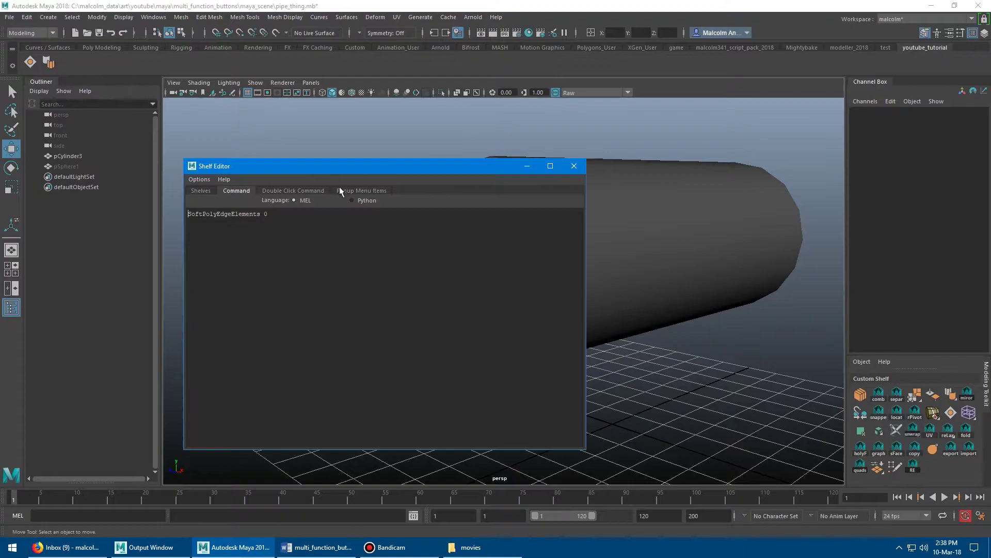
drag(301, 166, 405, 195)
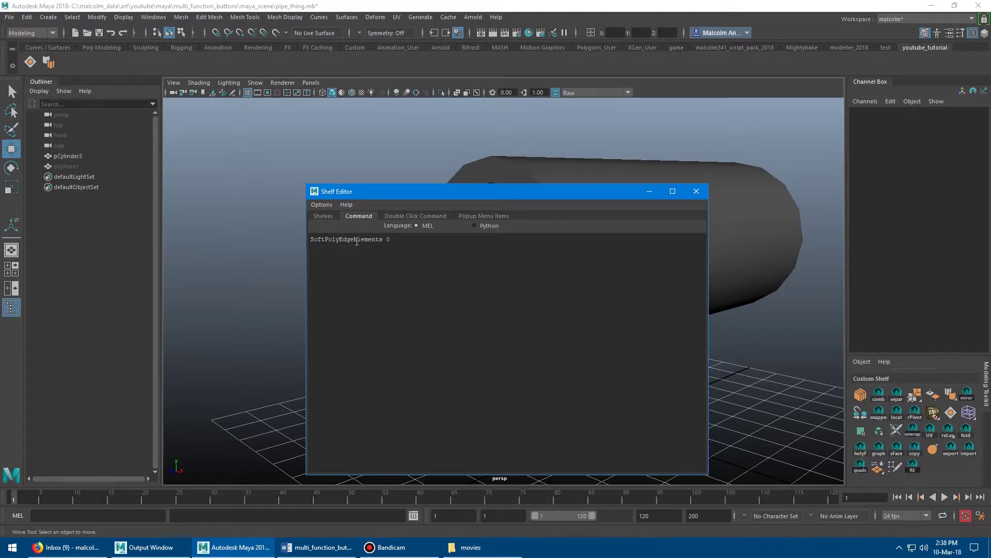
key(Right)
key(shift+End)
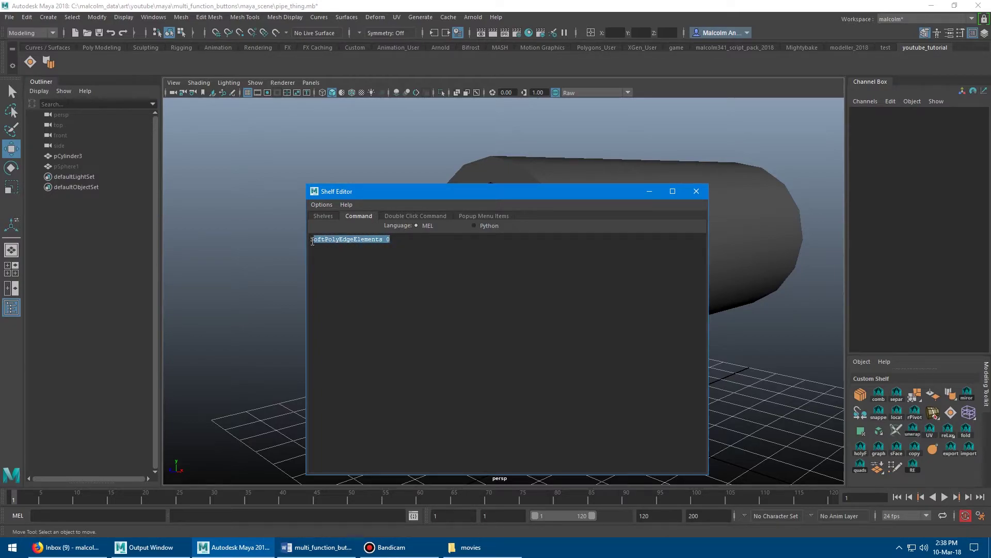
drag(310, 240, 397, 243)
click(370, 253)
drag(406, 194, 358, 181)
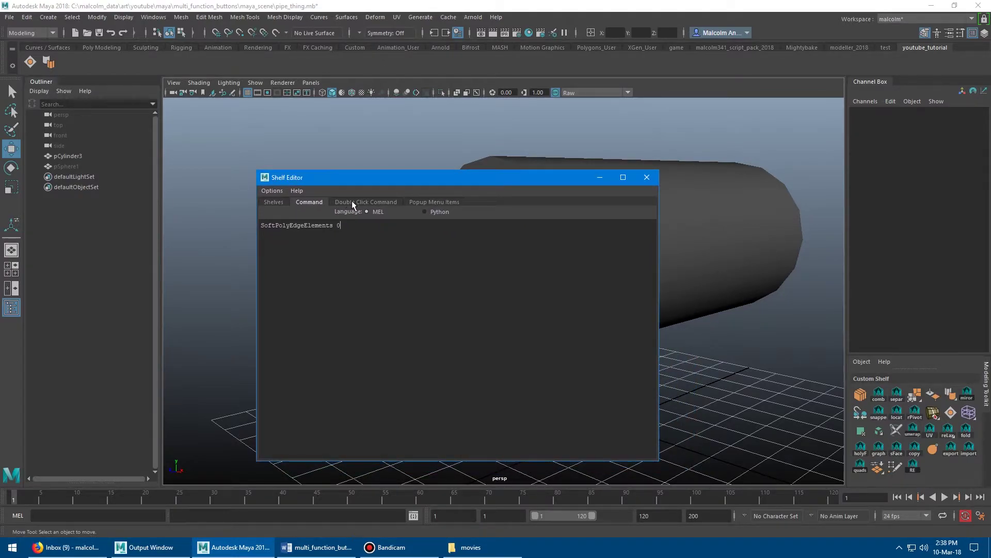
click(352, 201)
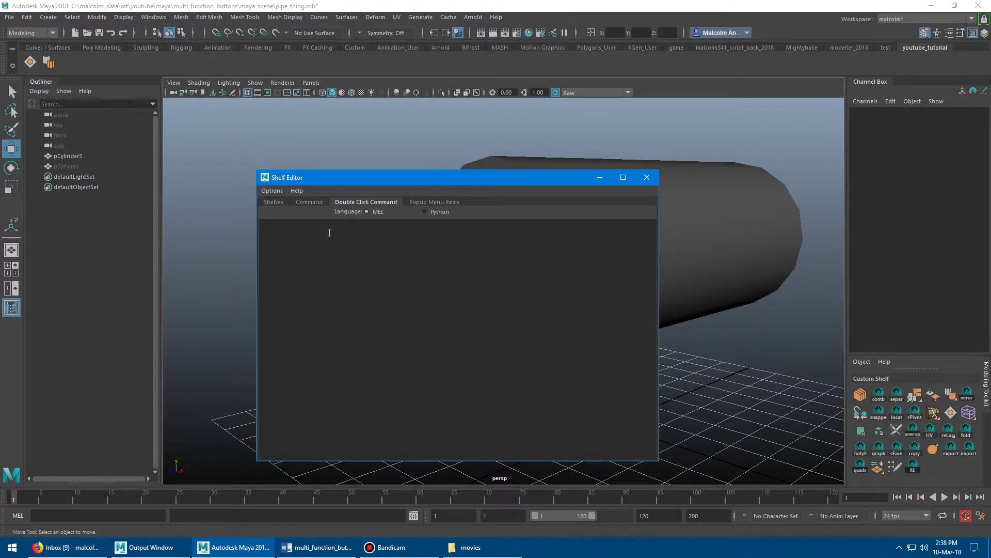
click(420, 201)
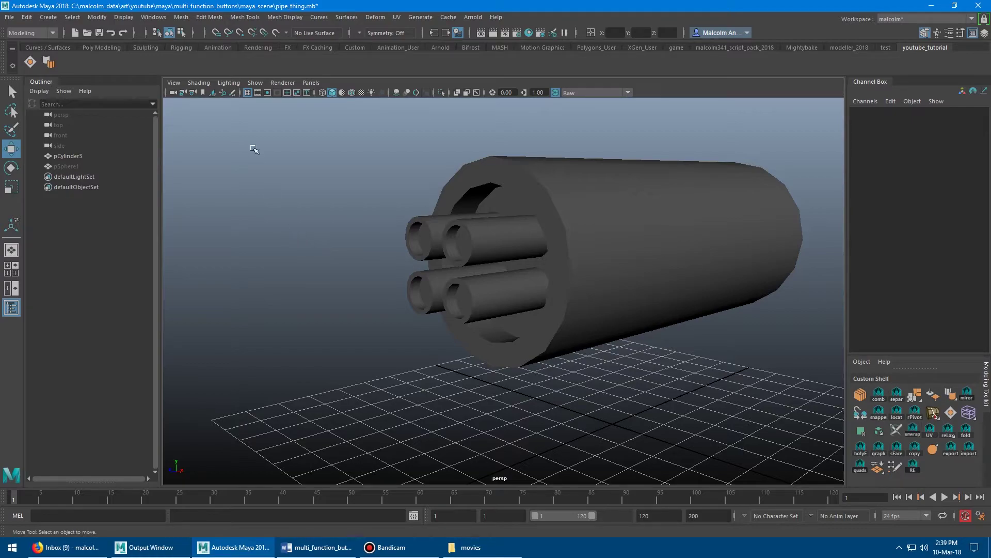
- Add Soften Edge and Soften/Harden Edges from the Mesh Display commands to the youtube_tutorial shelf
click(286, 18)
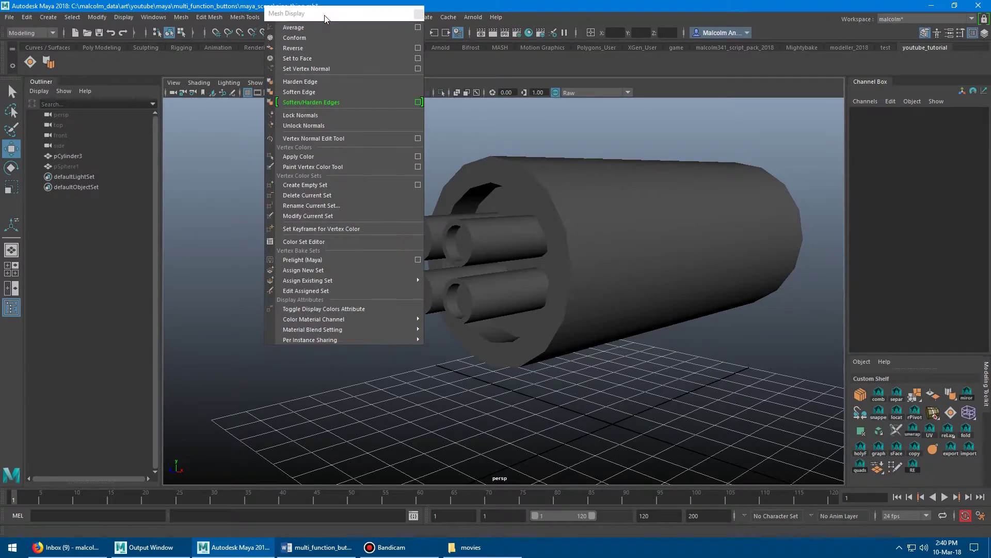
click(296, 25)
drag(262, 139, 264, 127)
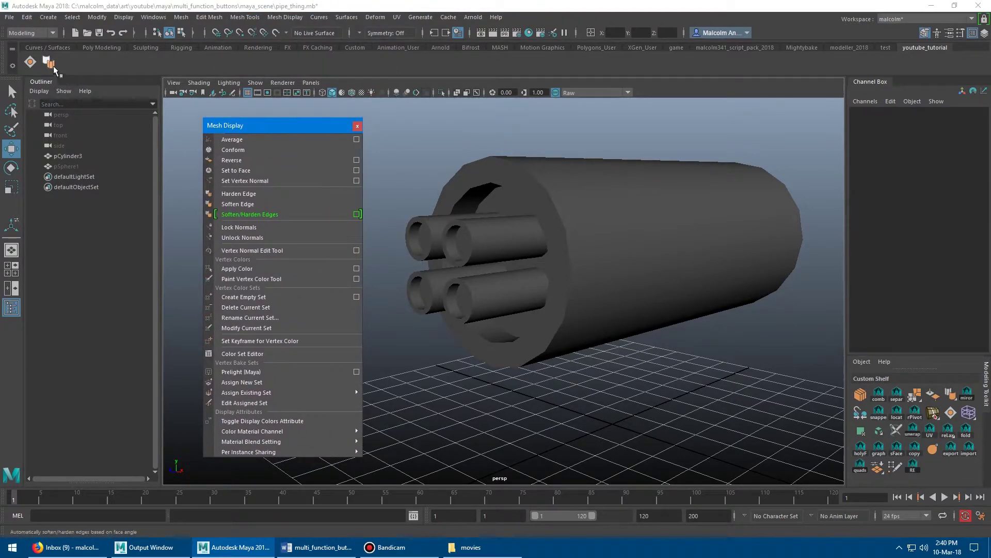
ctrl+shift+click(268, 204)
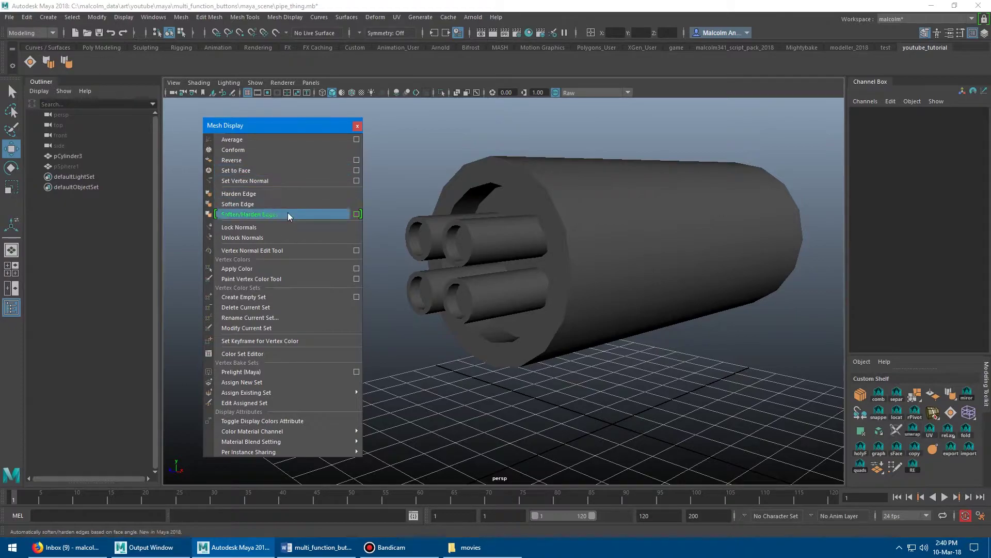
ctrl+shift+click(284, 215)
click(358, 127)
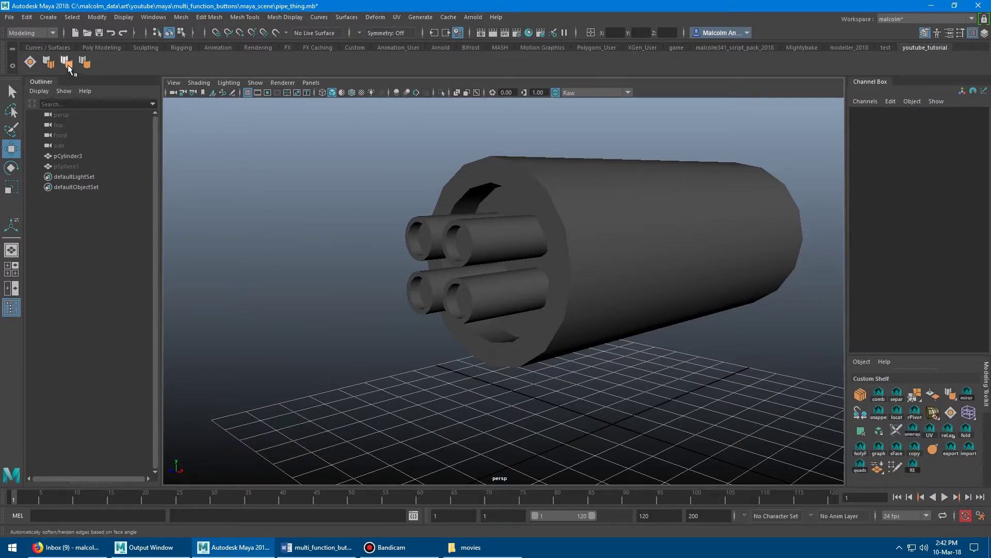
- Copy the Soften Edge shelf button's command, SoftPolyEdgeElements 1, and close the Shelf Editor
right_click(67, 64)
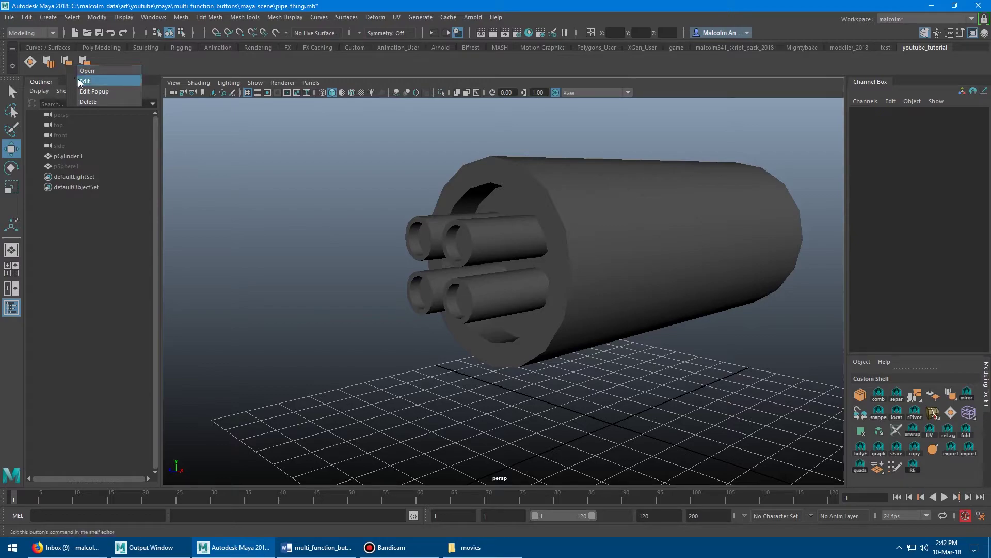
click(84, 81)
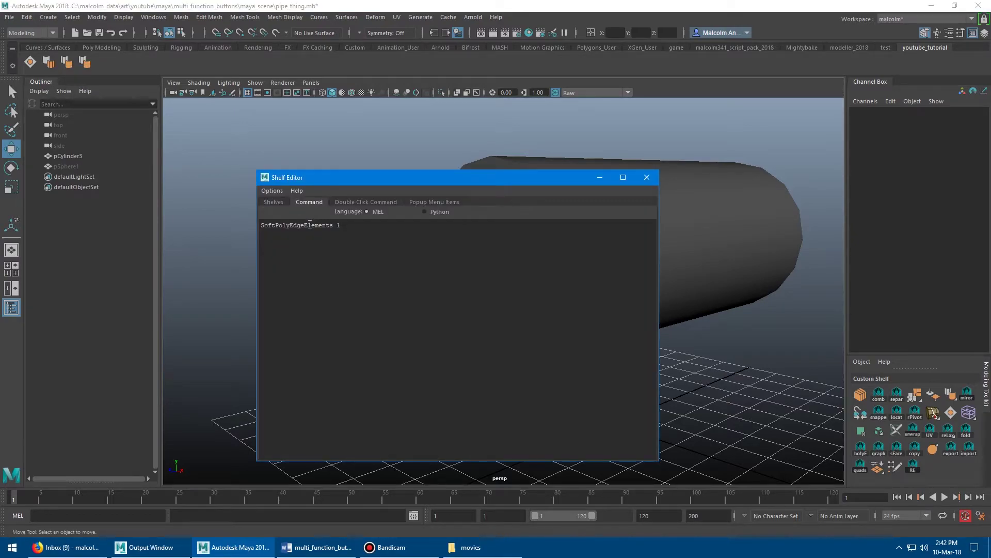
triple_click(310, 223)
key(ctrl+c)
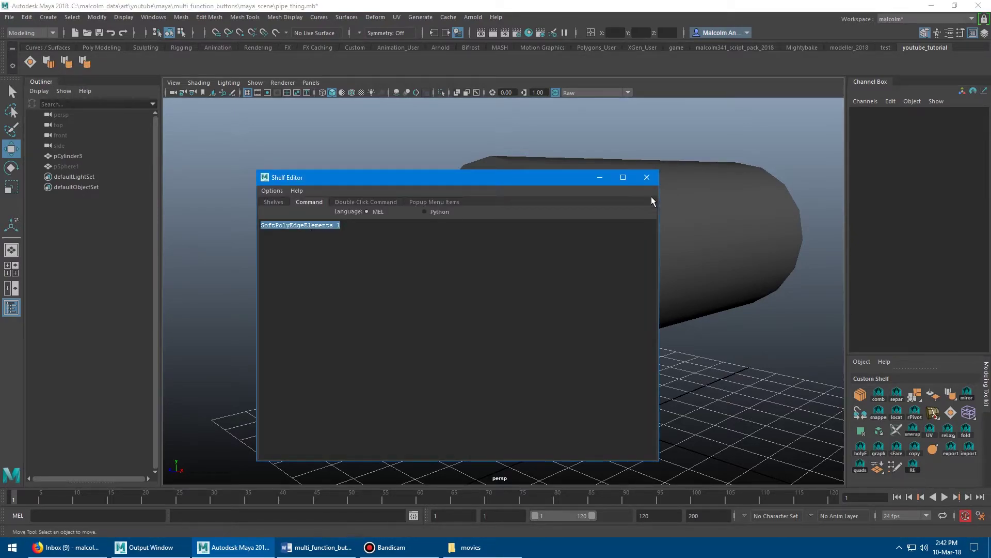
click(647, 178)
- Paste SoftPolyEdgeElements 1 as the Harden Edge shelf button's double-click command and save all shelves
right_click(47, 64)
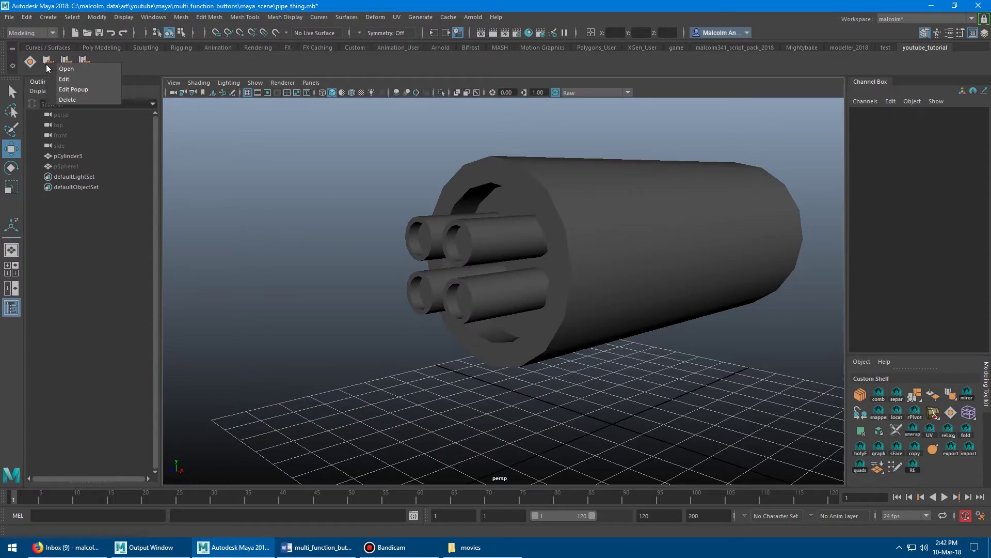
click(64, 79)
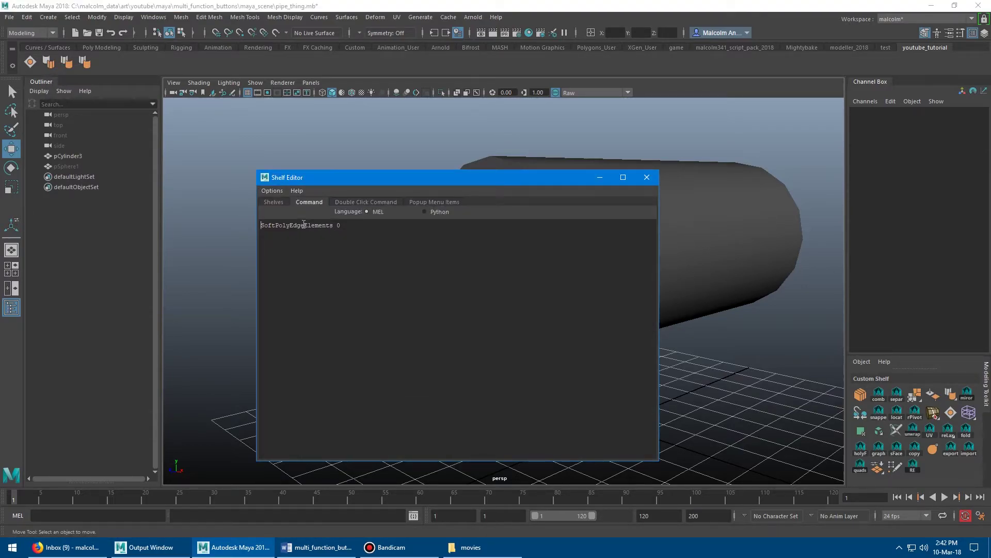
click(352, 203)
click(330, 231)
key(ctrl+v)
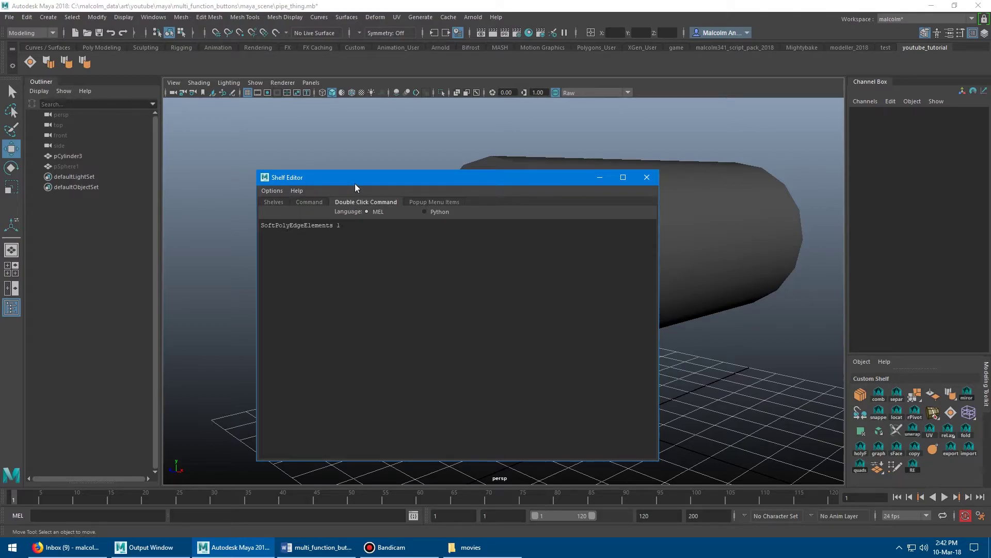
drag(355, 185, 332, 151)
click(248, 168)
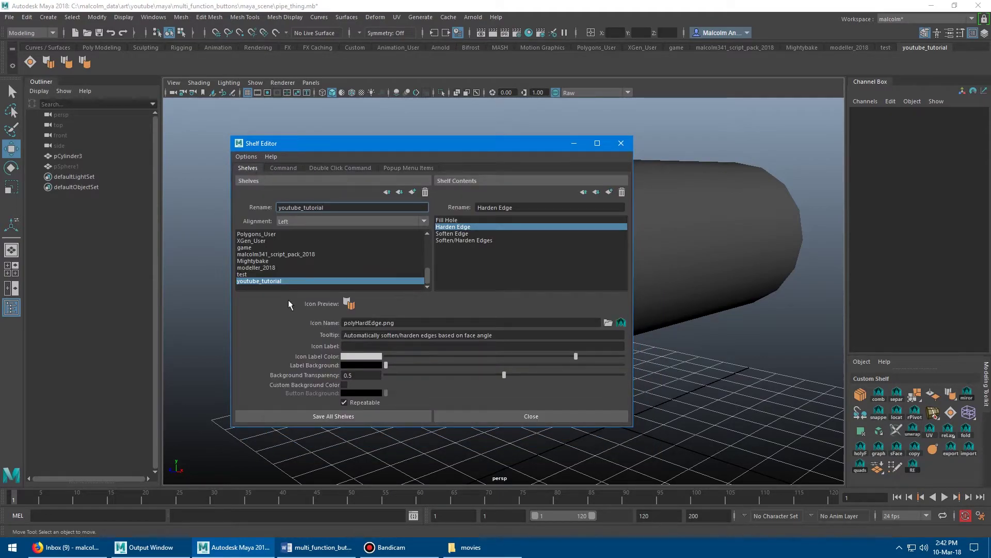
click(340, 416)
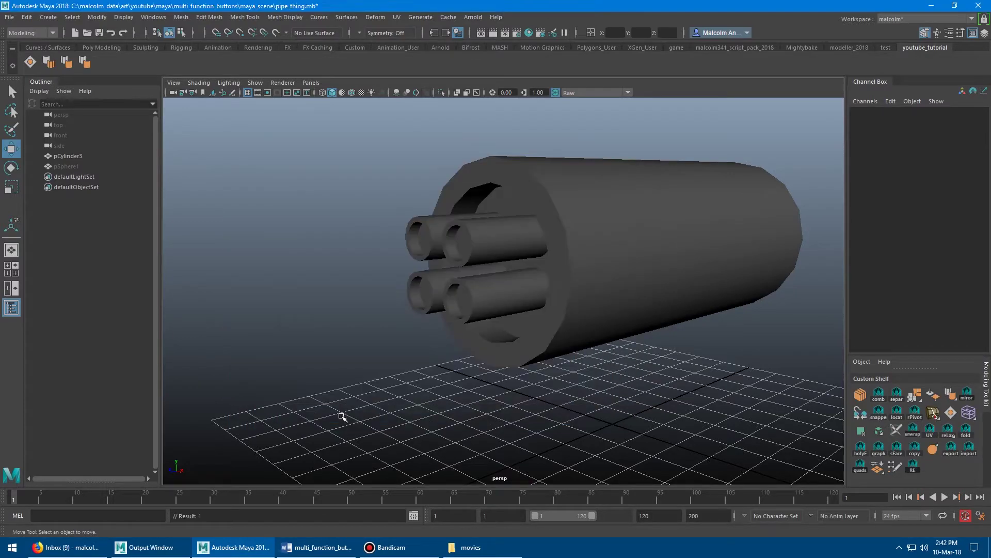
- Copy the PolygonSoftenHarden command from the Soften/Harden Edges shelf button and close the Shelf Editor
right_click(88, 64)
click(98, 79)
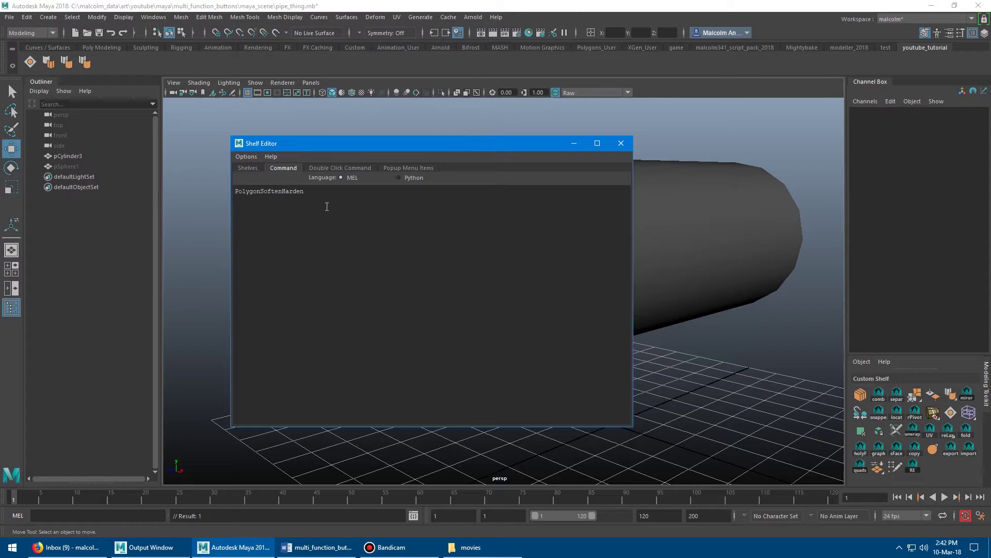
double_click(270, 194)
key(ctrl+c)
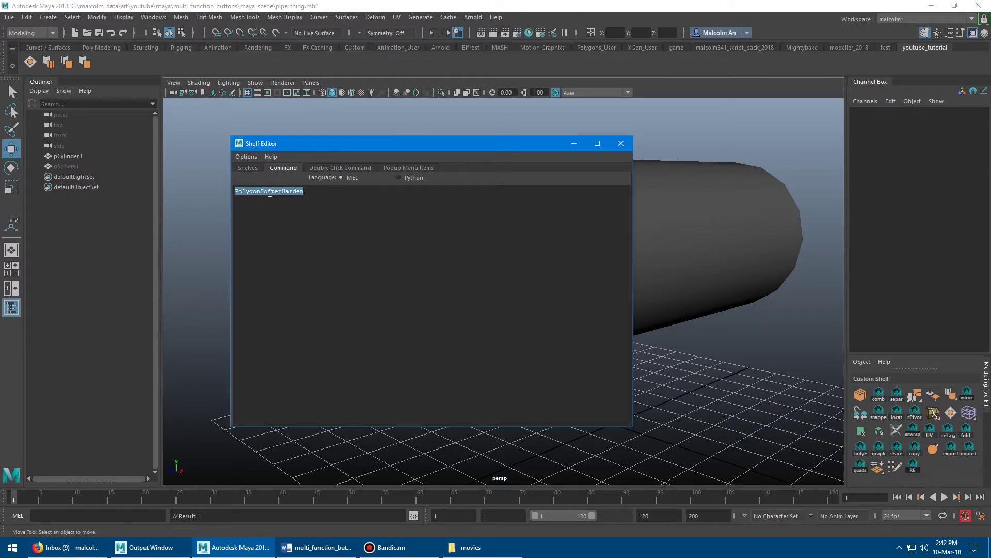
click(621, 143)
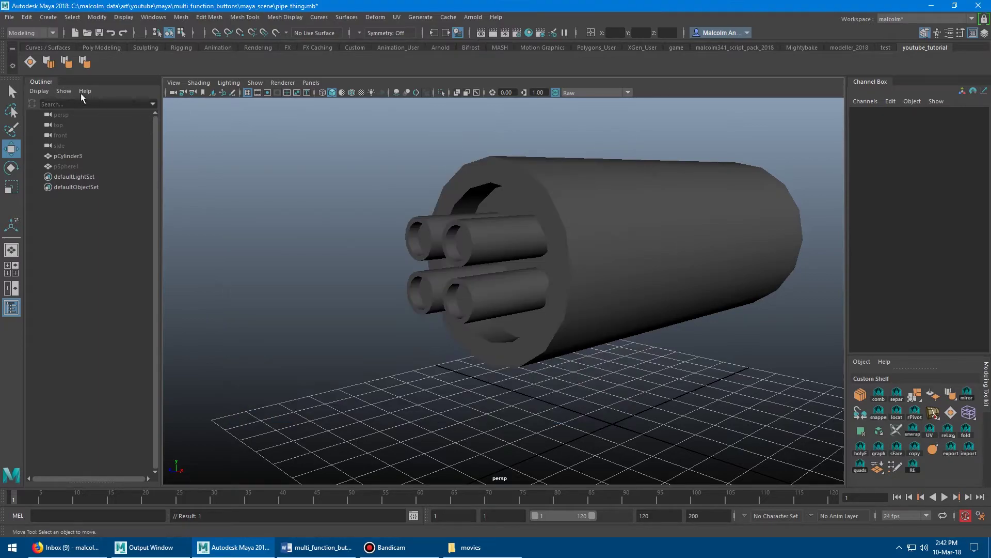
- Add a popup menu item named soften_30 to the Harden Edge shelf button
right_click(48, 62)
click(58, 79)
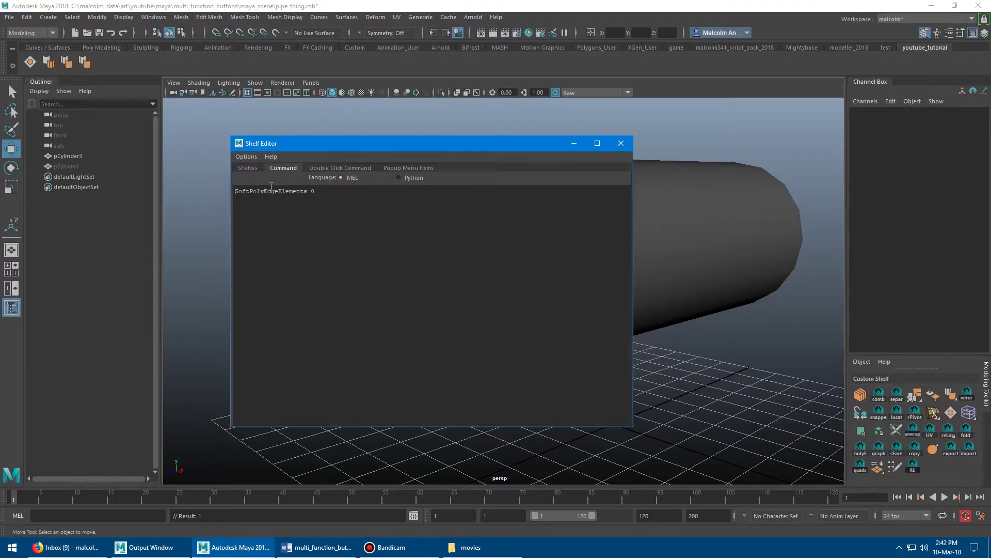
click(393, 167)
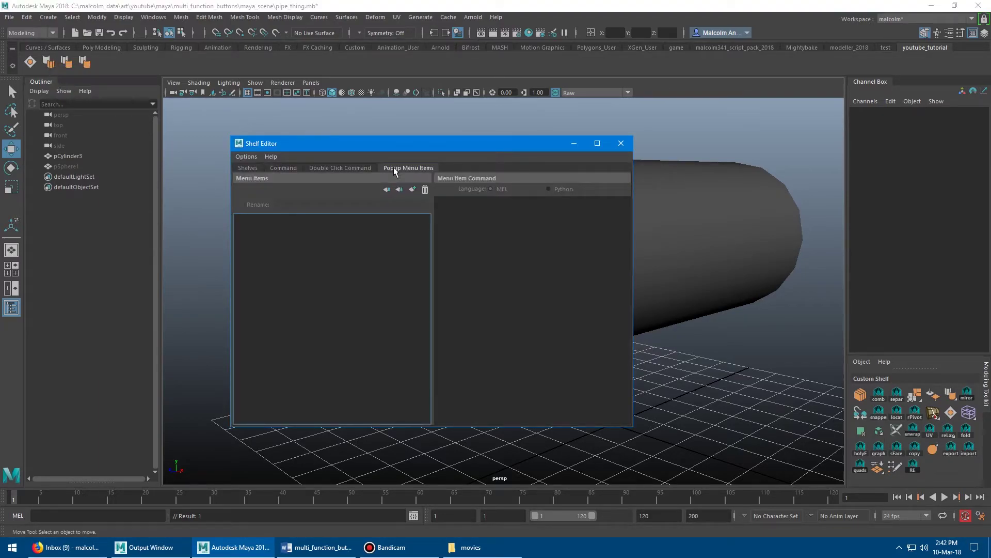
click(413, 188)
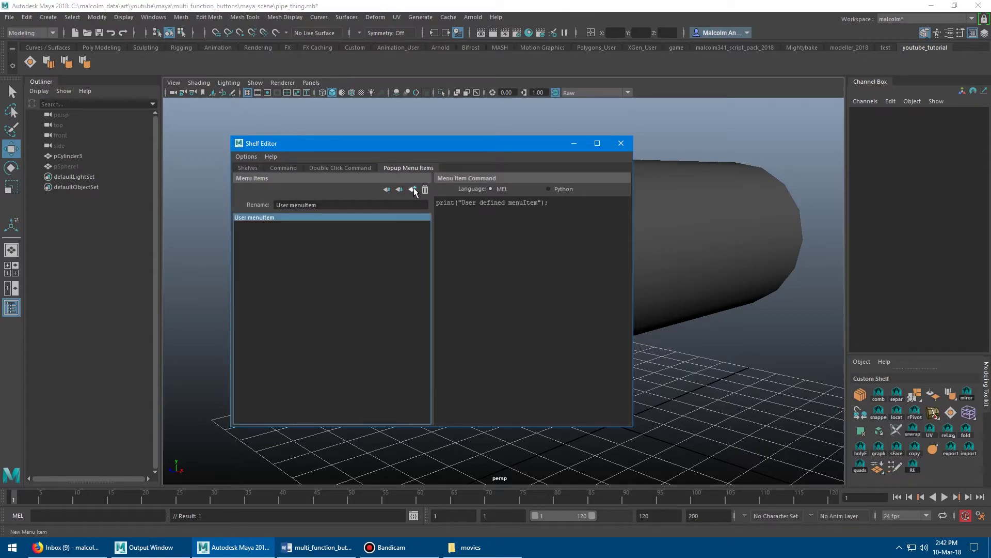
triple_click(304, 204)
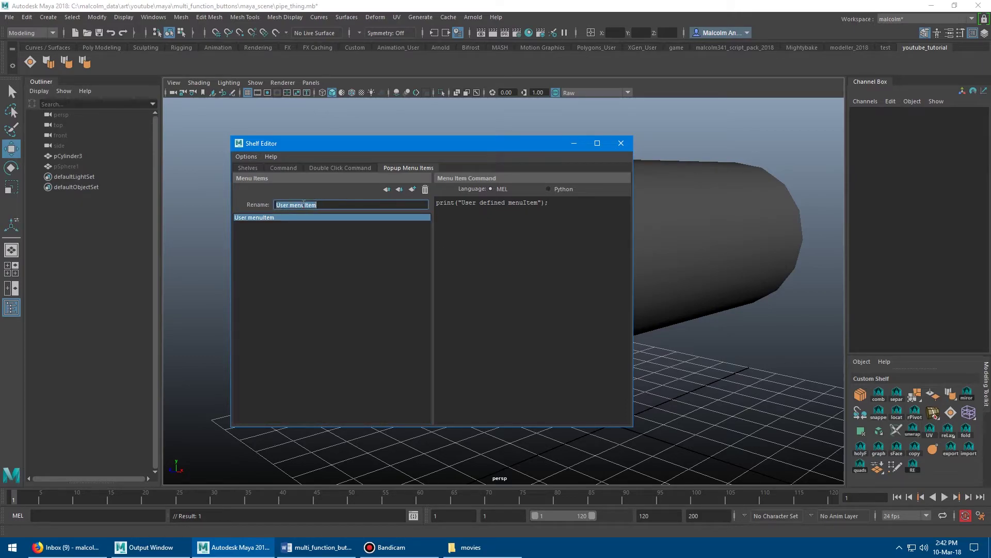
text(soften_30)
- Replace the soften_30 item's placeholder command with the copied PolygonSoftenHarden and save all shelves
click(517, 225)
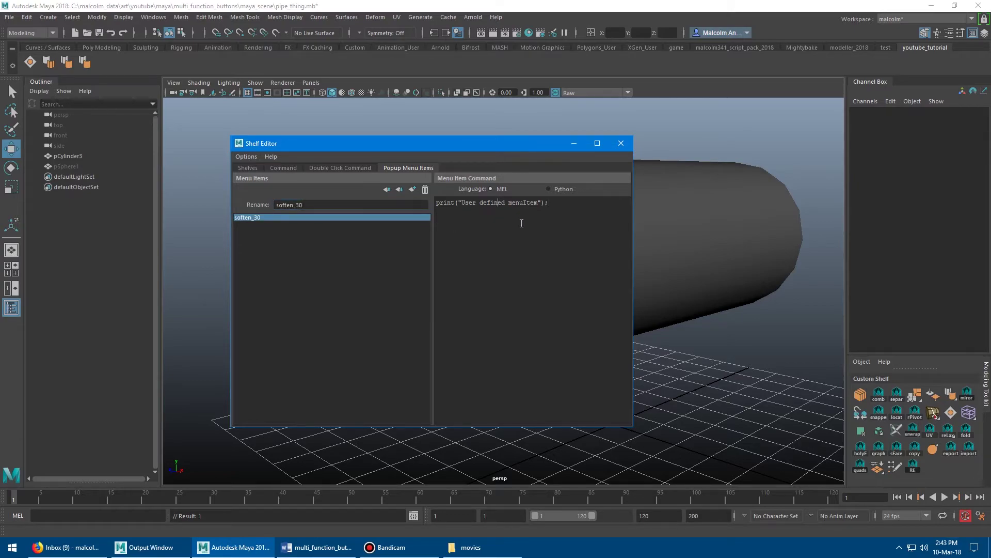
mouse_move(437, 204)
mouse_down()
mouse_move(556, 206)
mouse_move(438, 204)
mouse_up()
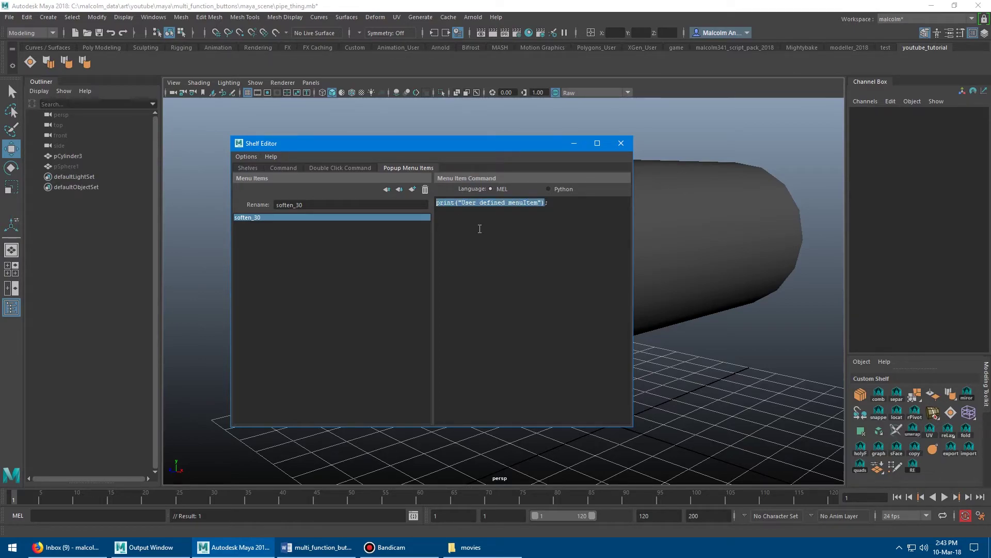
key(ctrl+v)
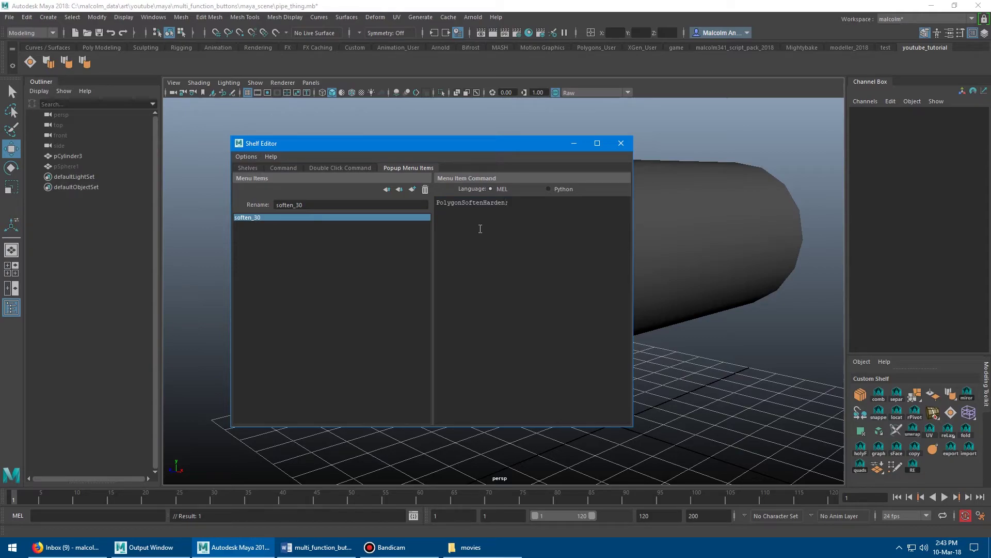
click(250, 167)
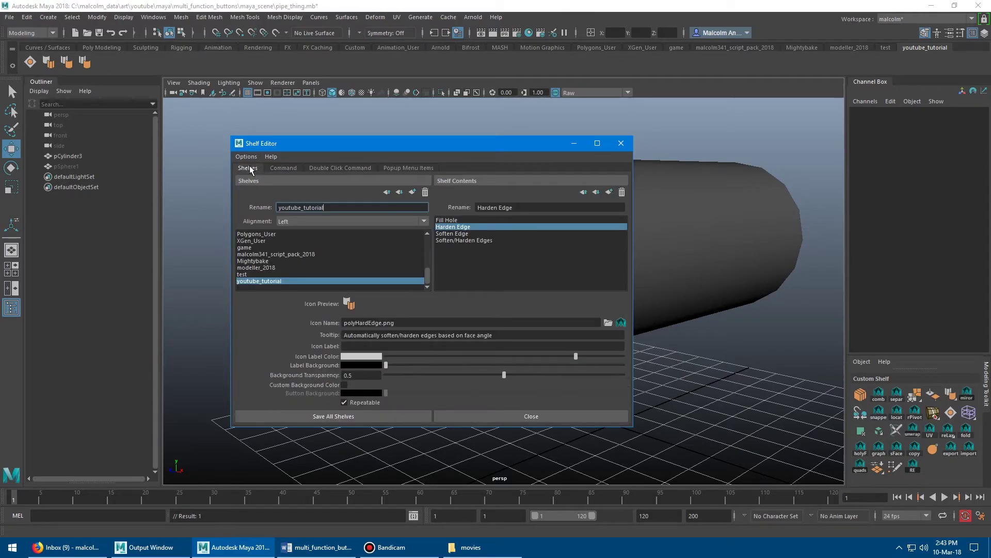
click(329, 416)
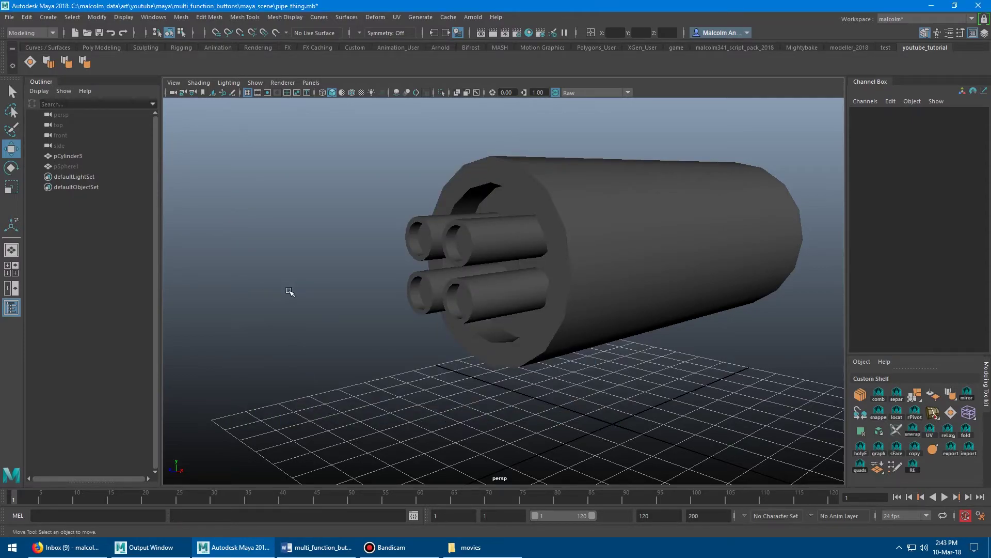
- Delete the separate Soften/Harden Edges and Soften Edge buttons from the youtube_tutorial shelf
right_click(85, 65)
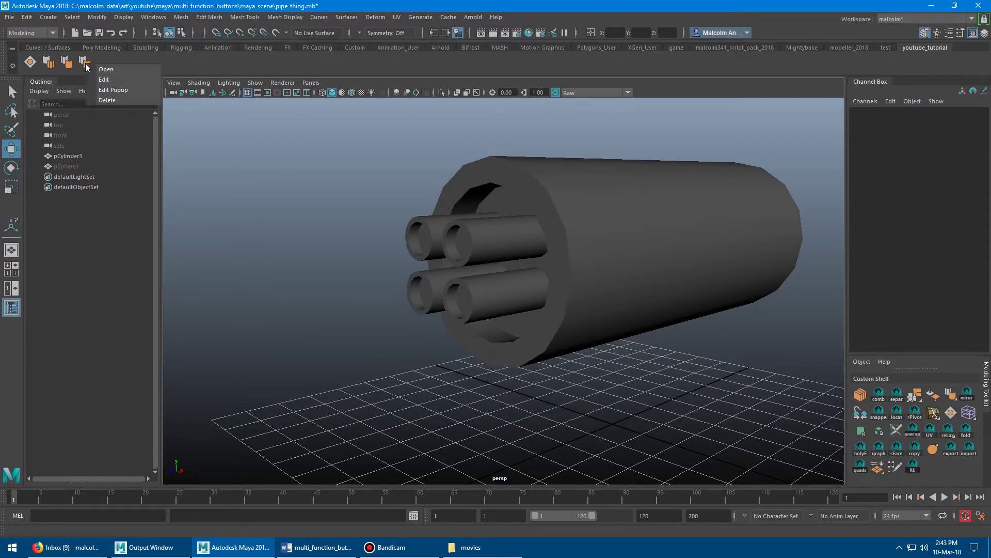
click(106, 100)
right_click(68, 63)
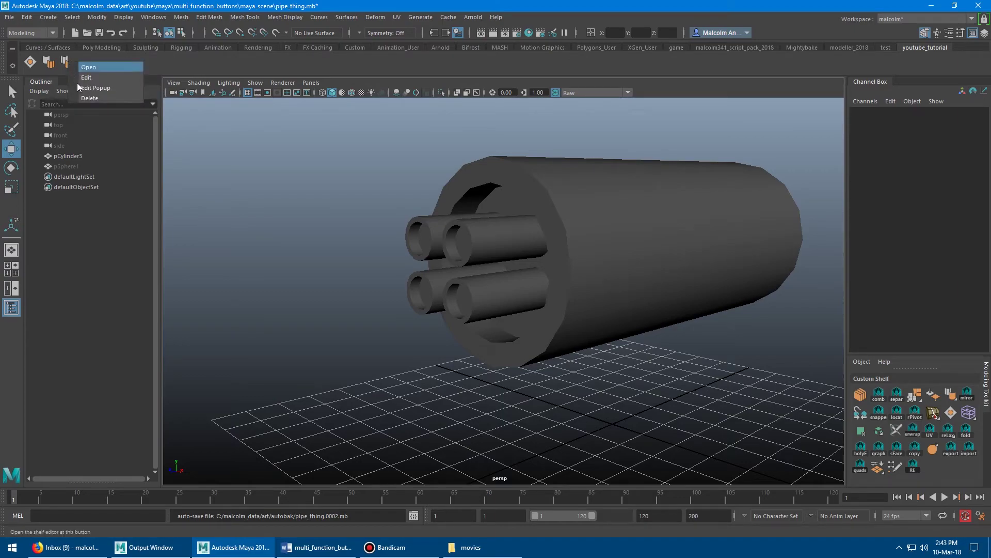
click(88, 99)
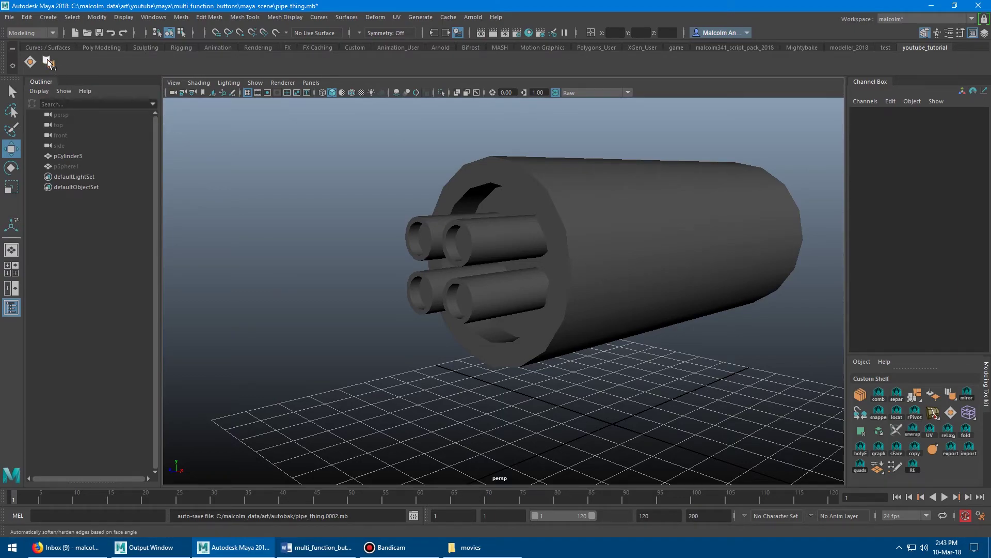
- Harden all edges of pCylinder3 with the Harden Edge shelf button and deselect the mesh
alt+drag(349, 183, 328, 177)
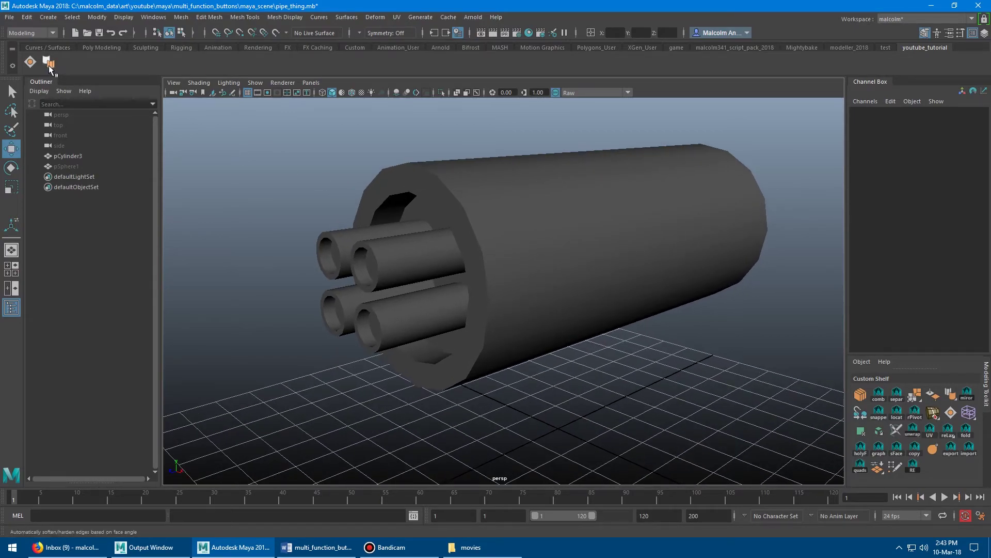
click(407, 170)
alt+drag(407, 167, 387, 173)
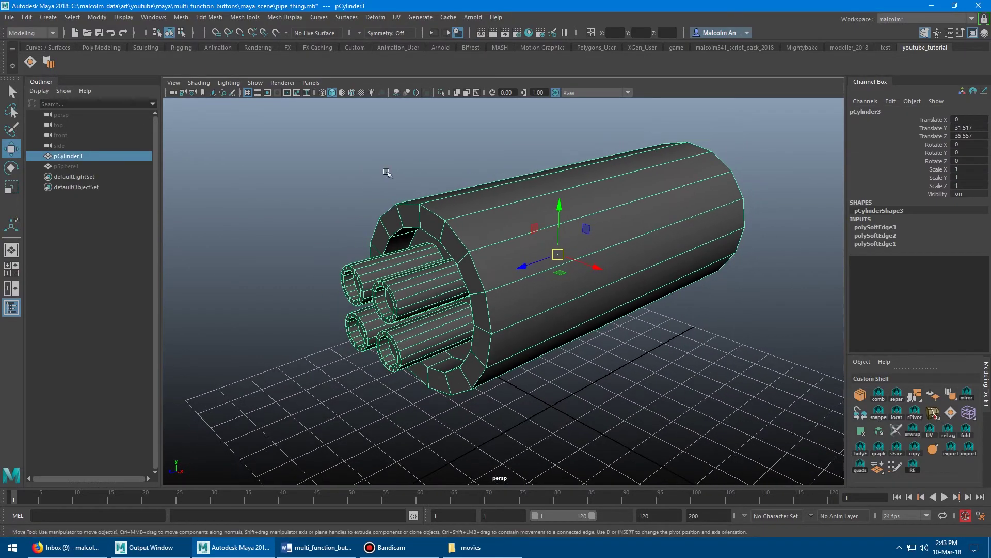
click(51, 62)
click(346, 171)
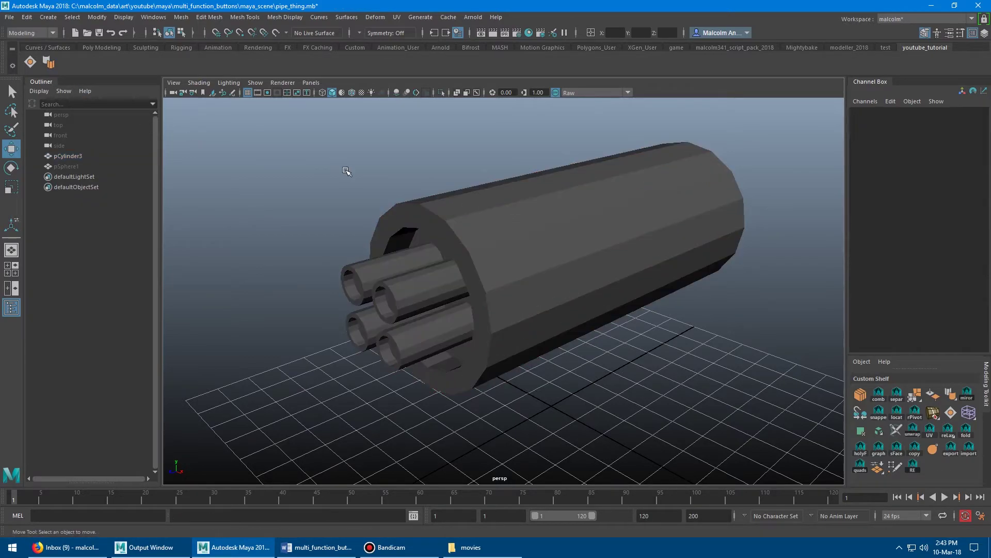
- Soften all edges of pCylinder3 with the Harden Edge shelf button's secondary command and deselect the mesh
click(442, 202)
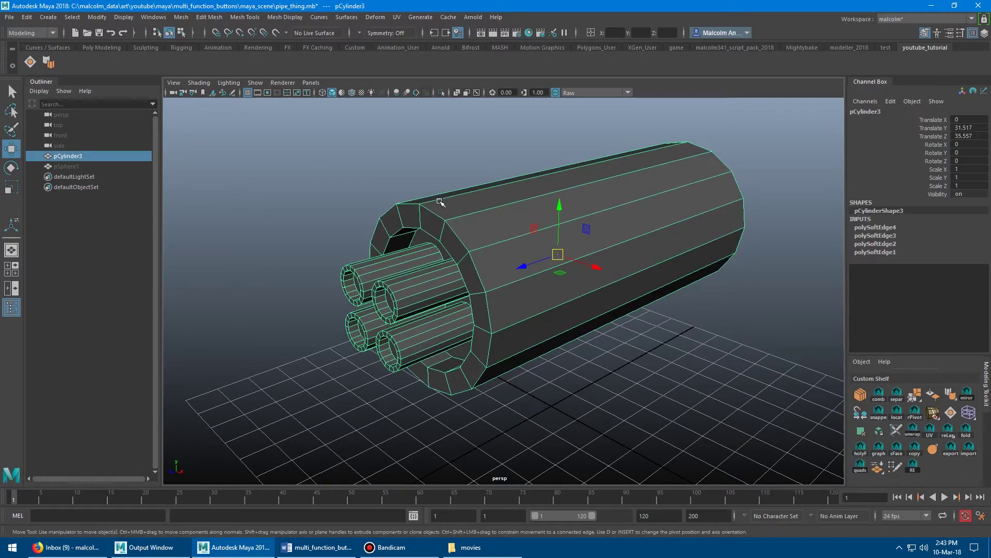
click(51, 62)
click(354, 167)
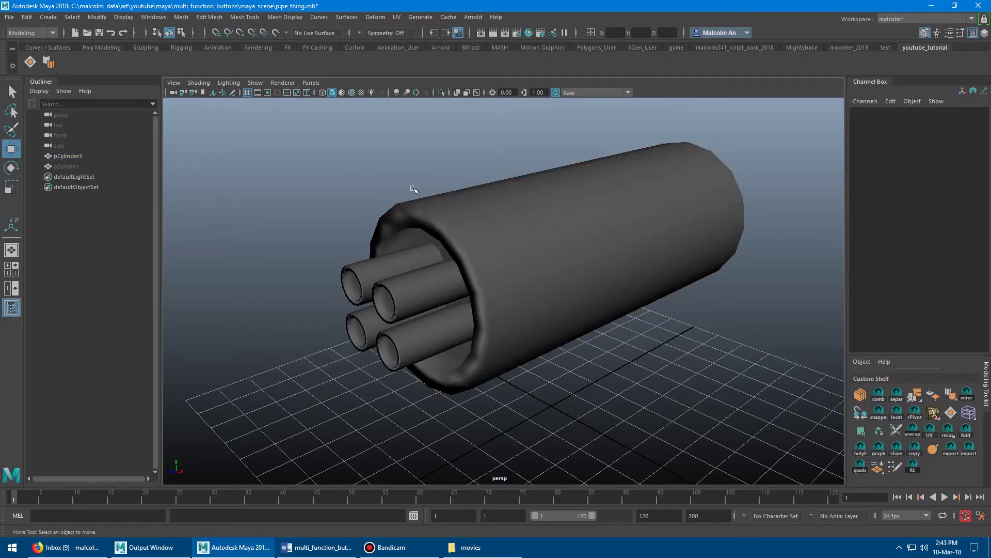
- Apply the Harden Edge shelf button's soften_30 popup item to pCylinder3 and deselect the mesh to inspect its shading
alt+drag(413, 189, 418, 199)
click(439, 207)
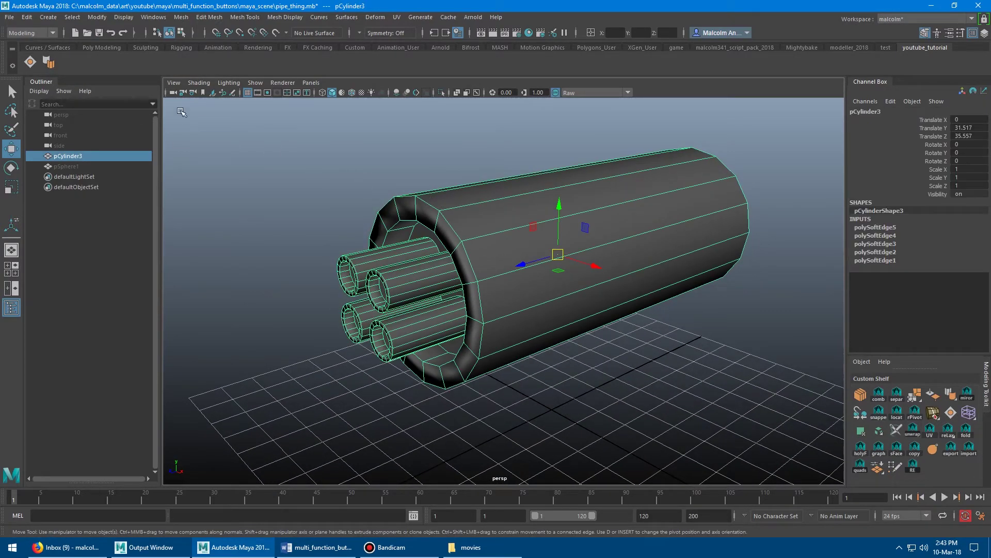
right_click(50, 64)
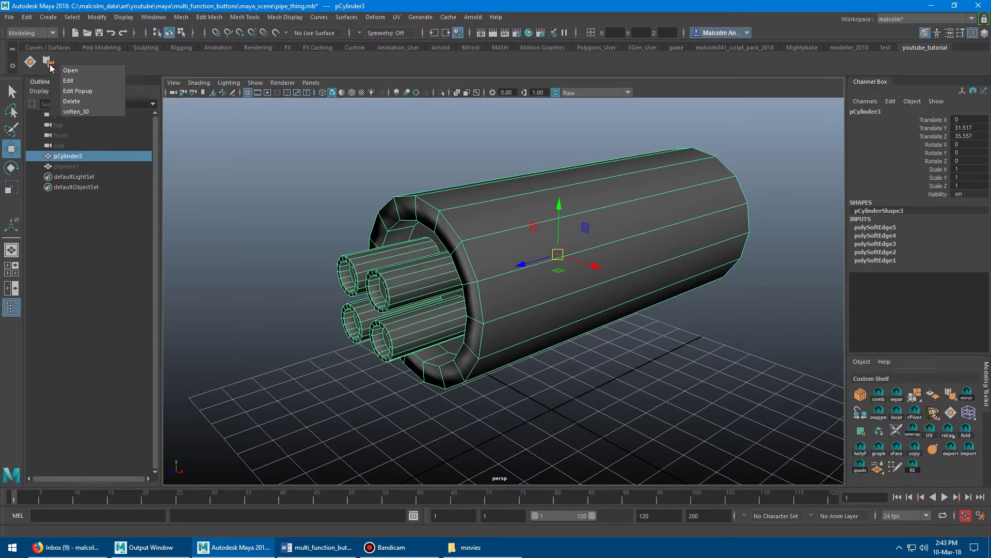
click(88, 111)
click(347, 170)
alt+drag(398, 173, 361, 162)
scroll(391, 169, up, 1)
scroll(391, 169, up, 1)
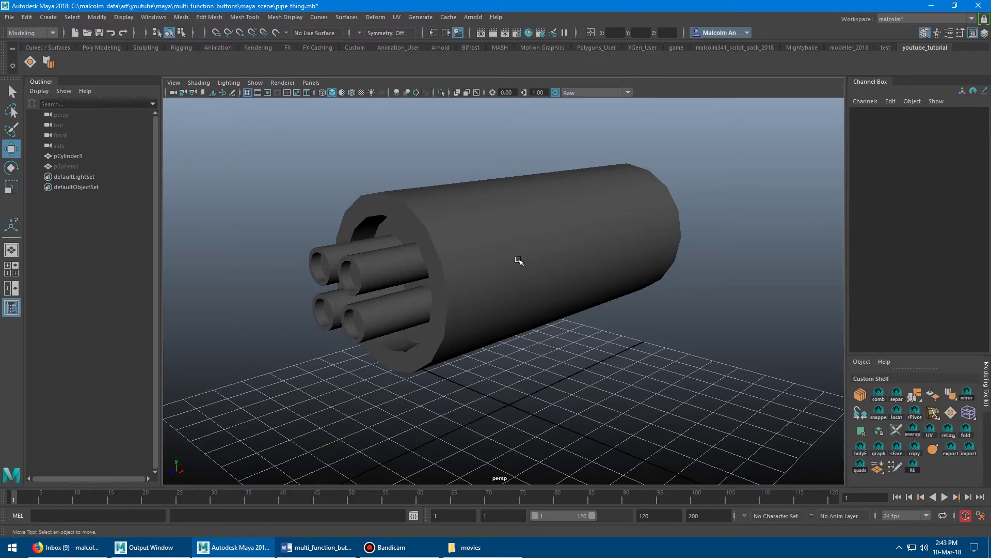
alt+drag(407, 169, 399, 171)
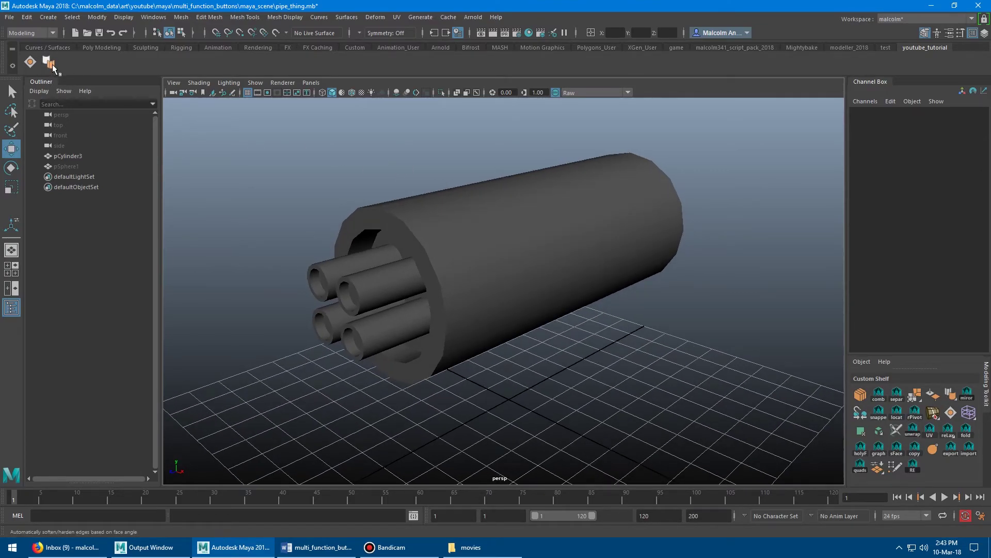
click(287, 17)
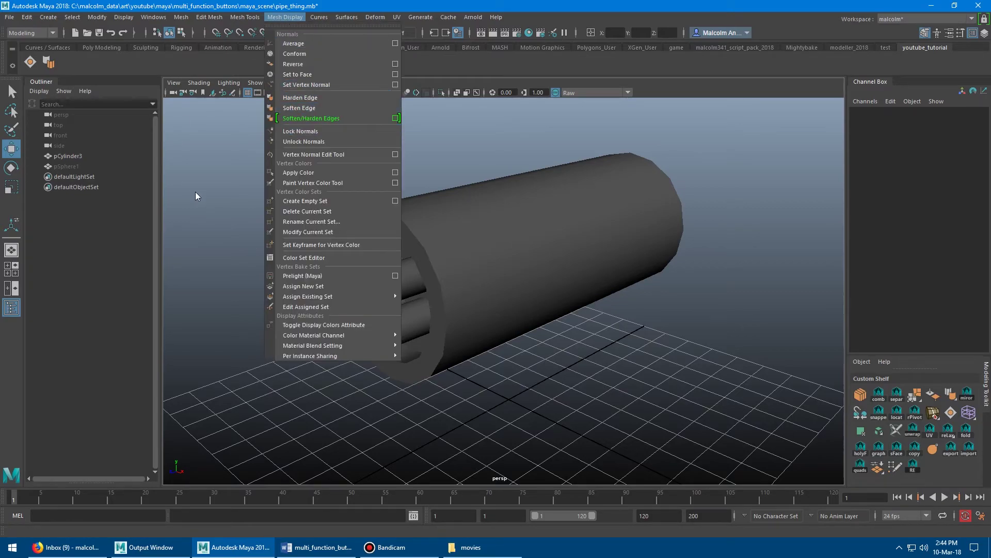
click(228, 133)
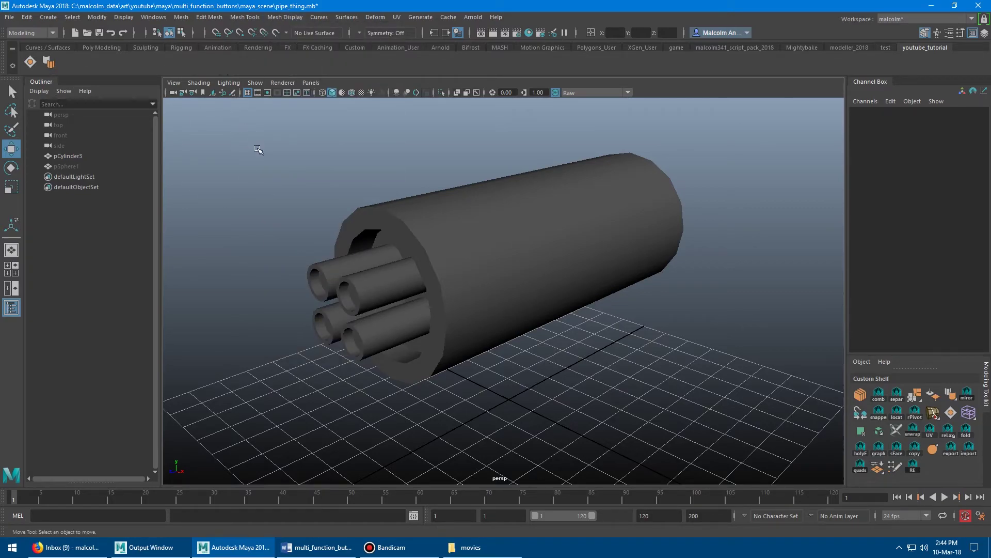